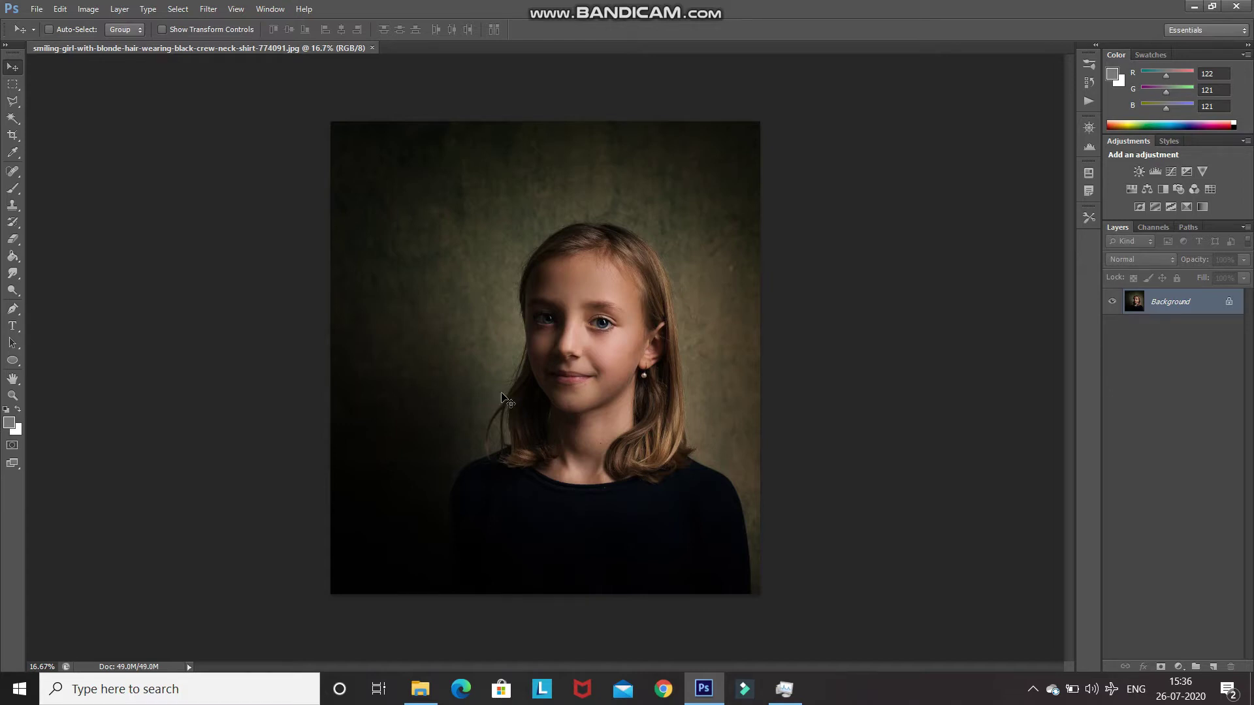
Resize the portrait image to 2000 pixels wide with its proportions constrained.
{"action": "left_click", "coordinate": [88, 9]}
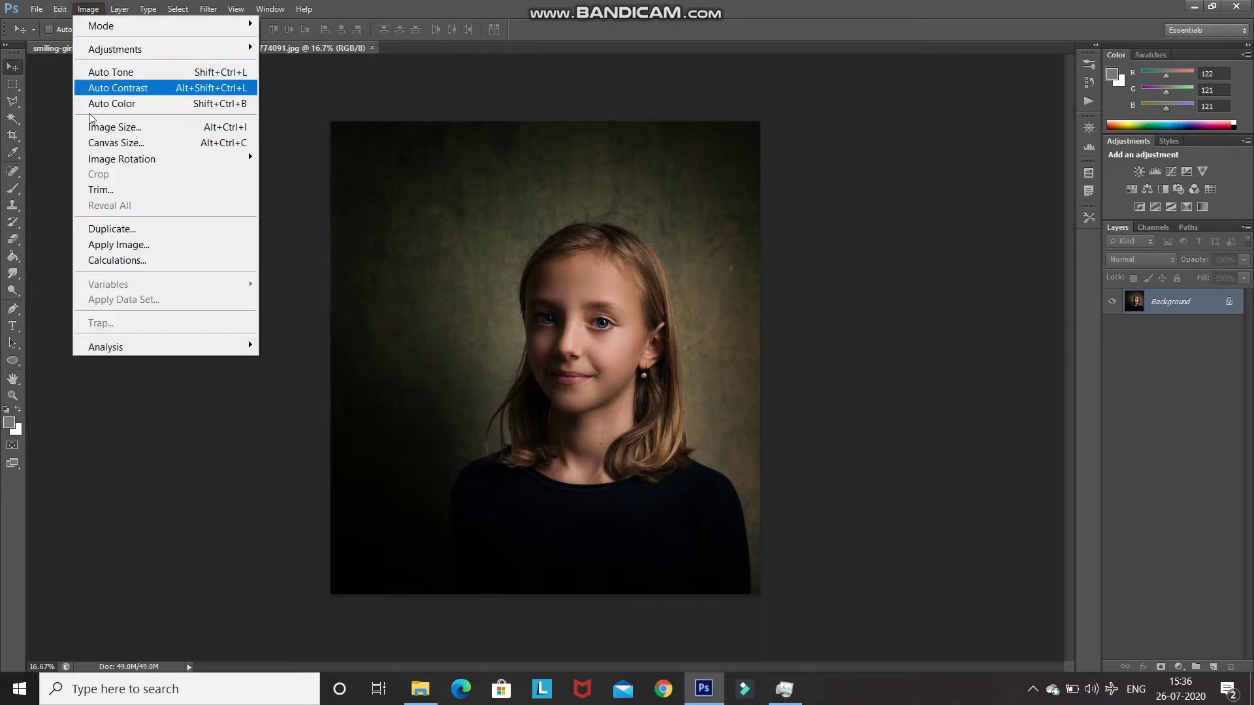
{"action": "left_click", "coordinate": [91, 128]}
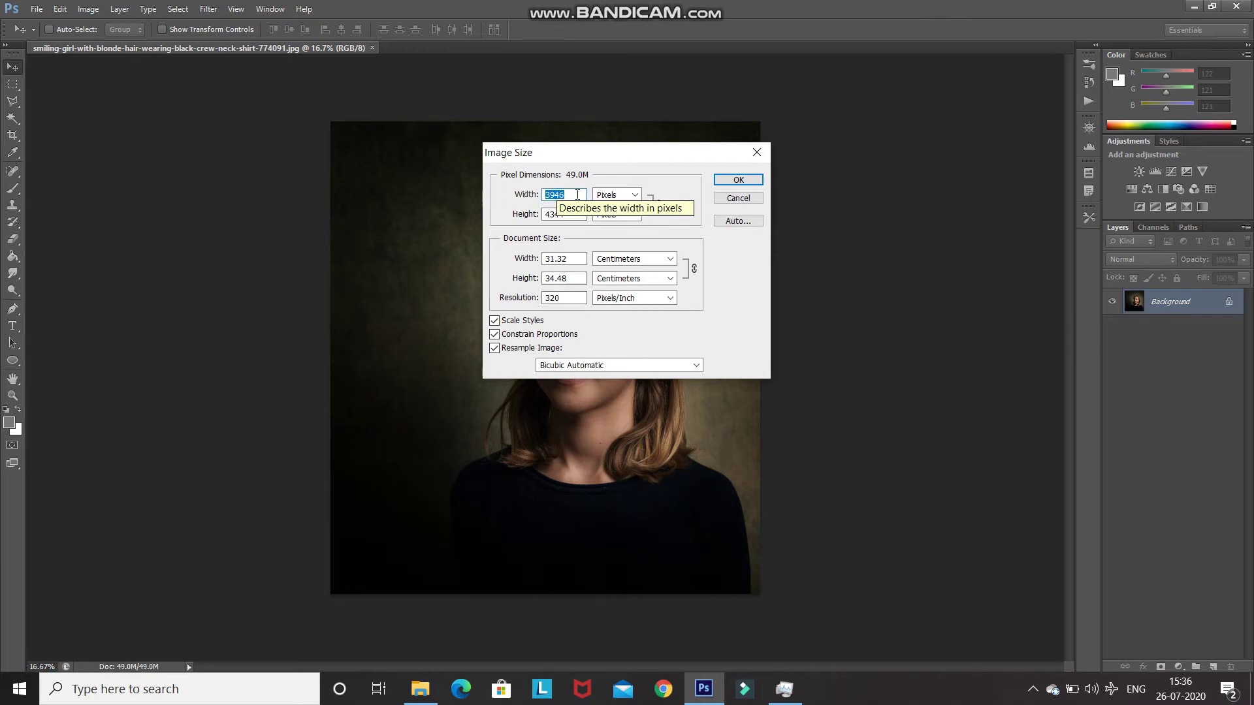
{"action": "type", "text": "2000"}
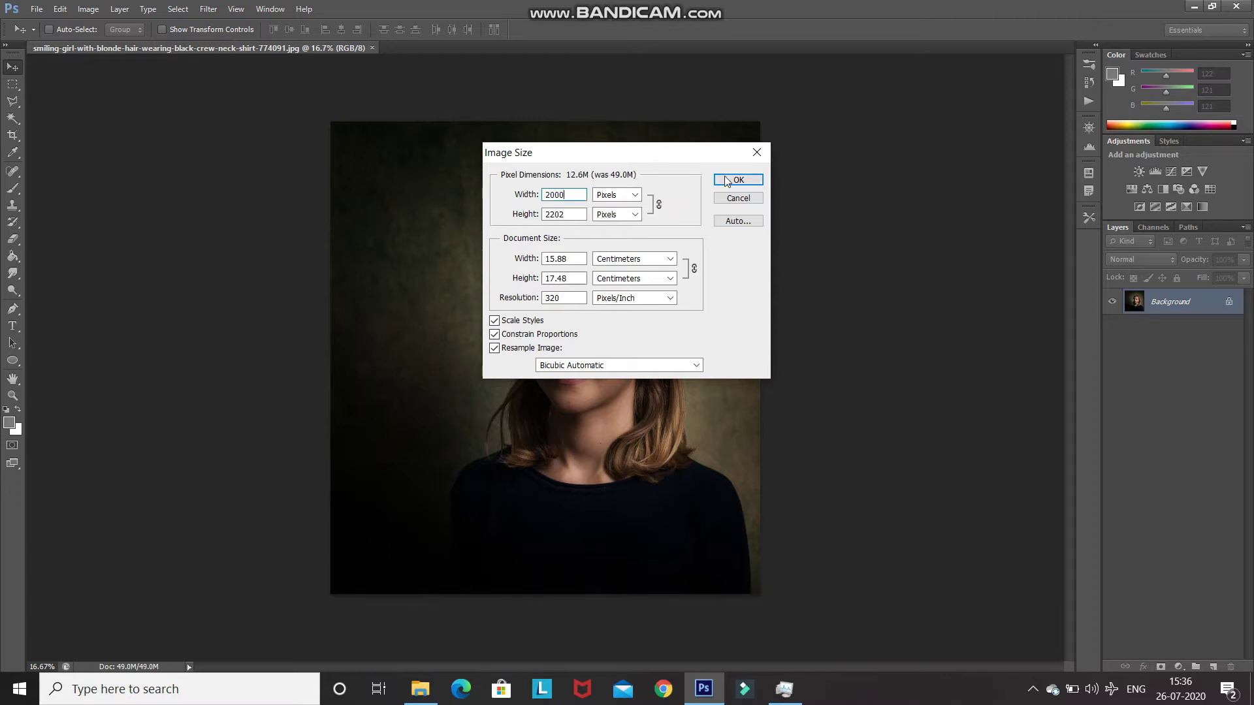
{"action": "key", "text": "Return"}
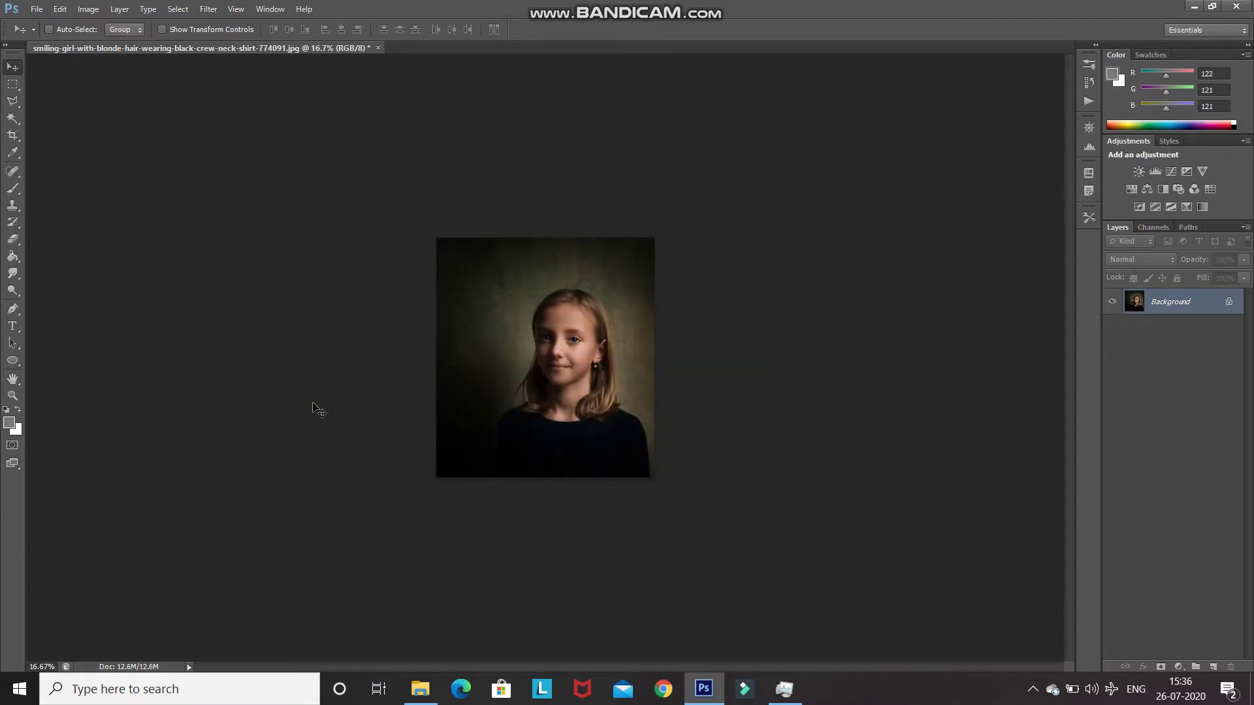
{"action": "key", "text": "ctrl+plus"}
{"action": "key", "text": "ctrl+plus"}
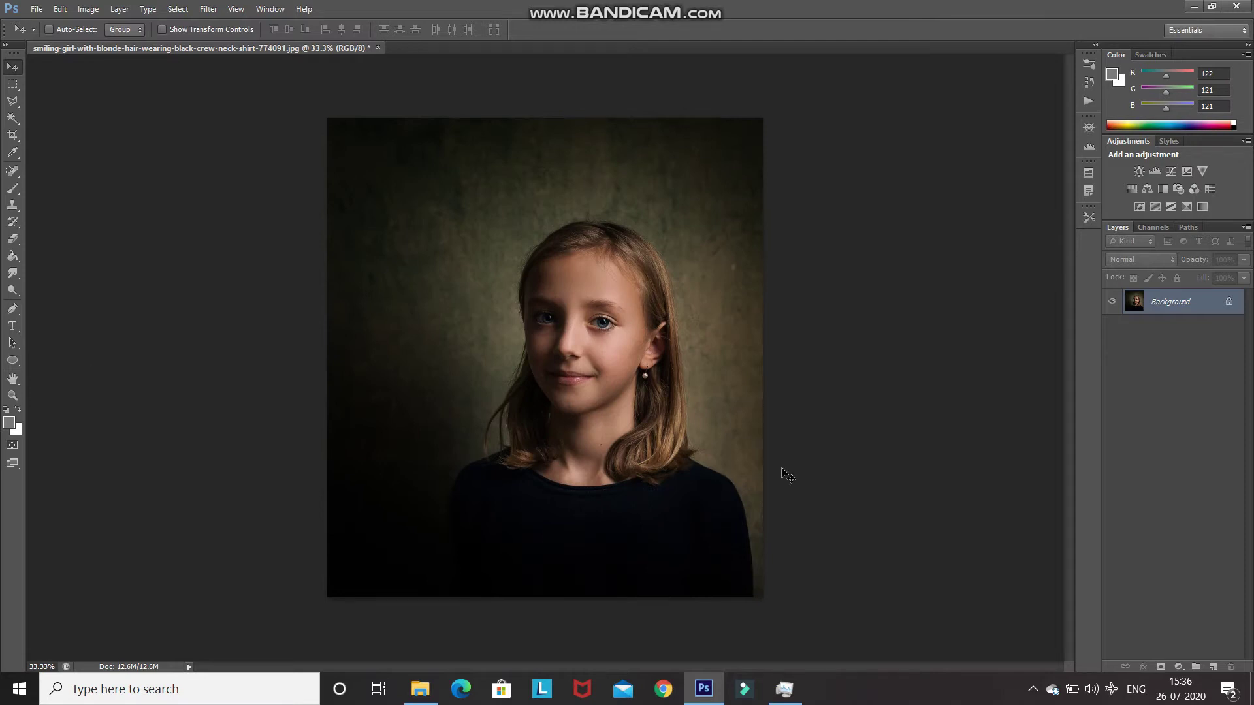
Create a new 1280 × 720 pixel document at 300 pixels/inch with a white background.
{"action": "left_click", "coordinate": [37, 9]}
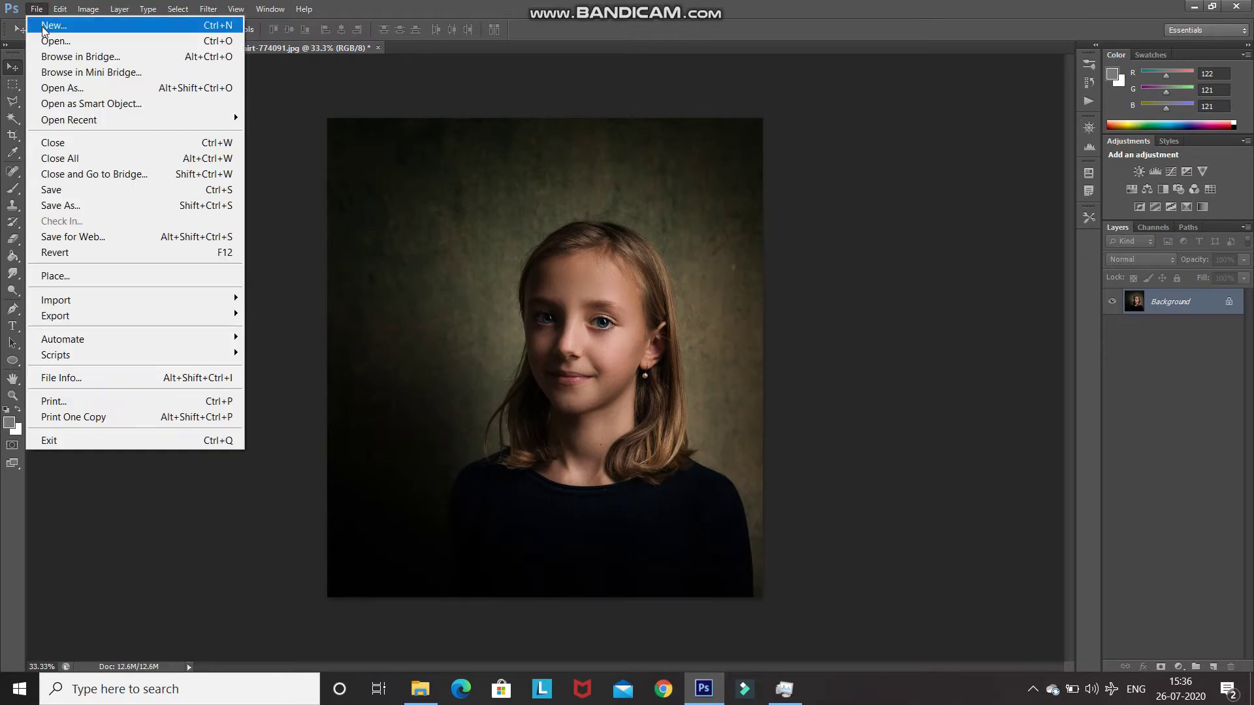
{"action": "left_click", "coordinate": [45, 26]}
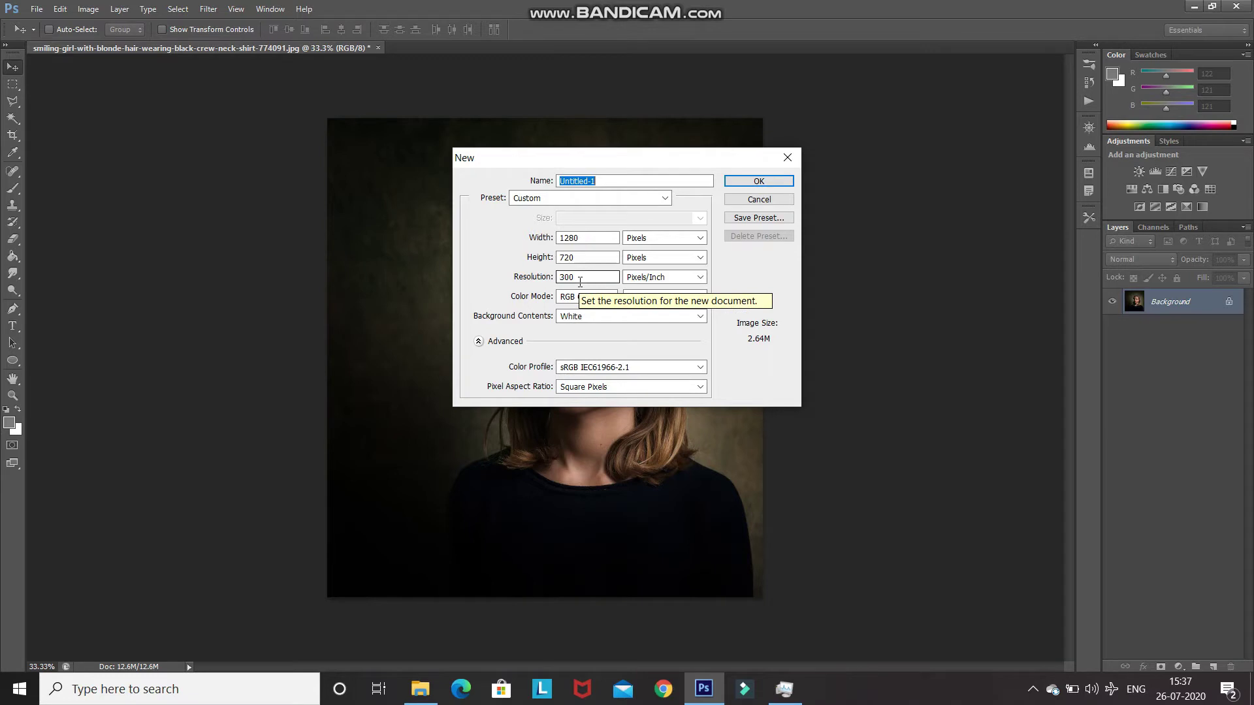
{"action": "left_click", "coordinate": [742, 180]}
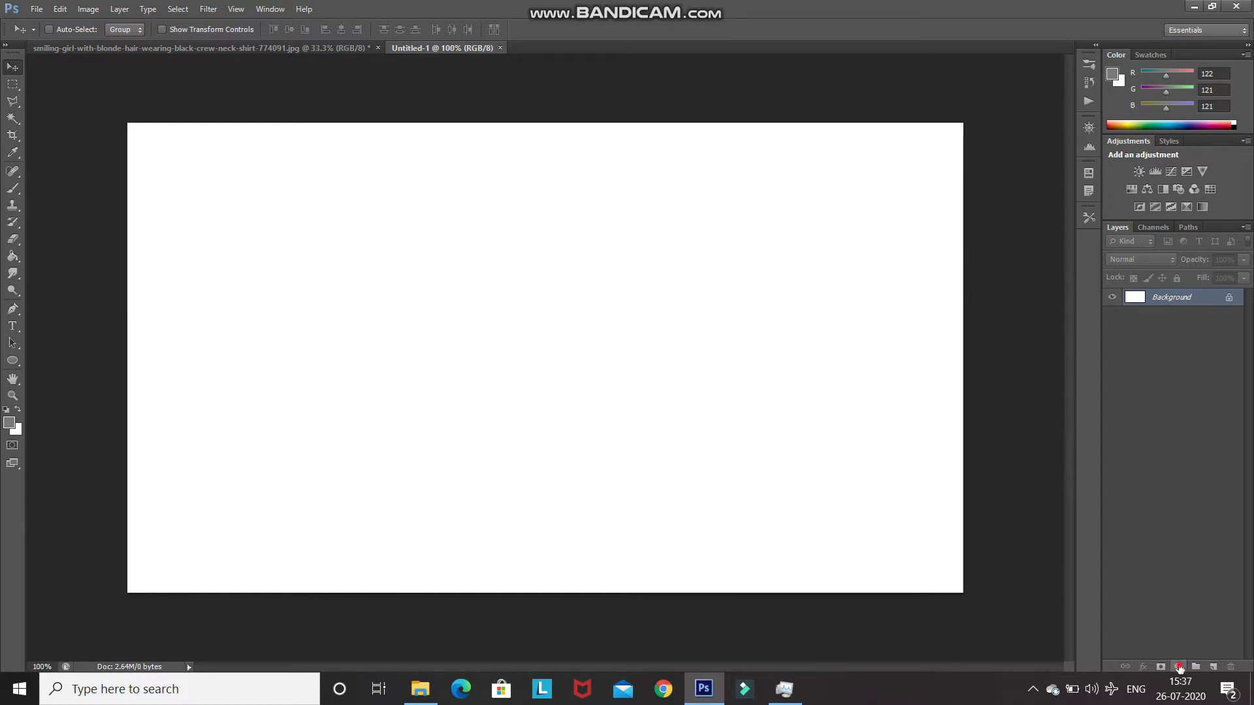
Add a gradient fill layer above the white background using the Black, White gradient preset.
{"action": "left_click", "coordinate": [1179, 667]}
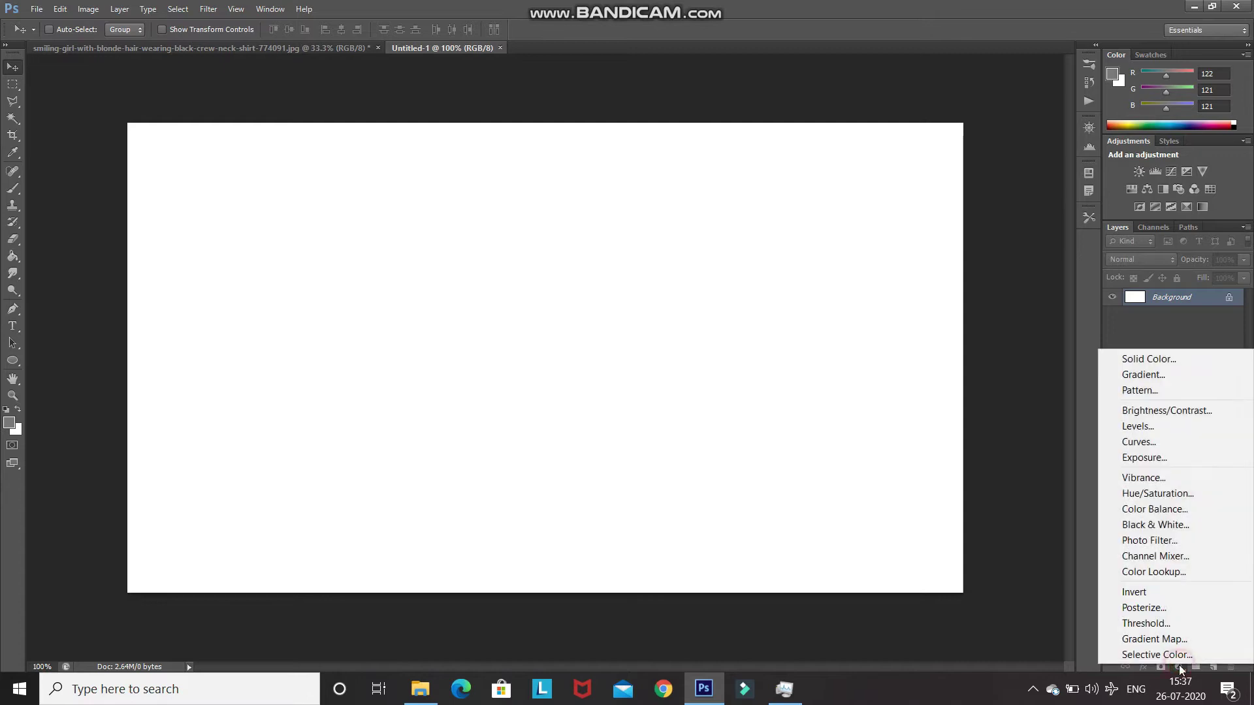
{"action": "left_click", "coordinate": [1131, 374]}
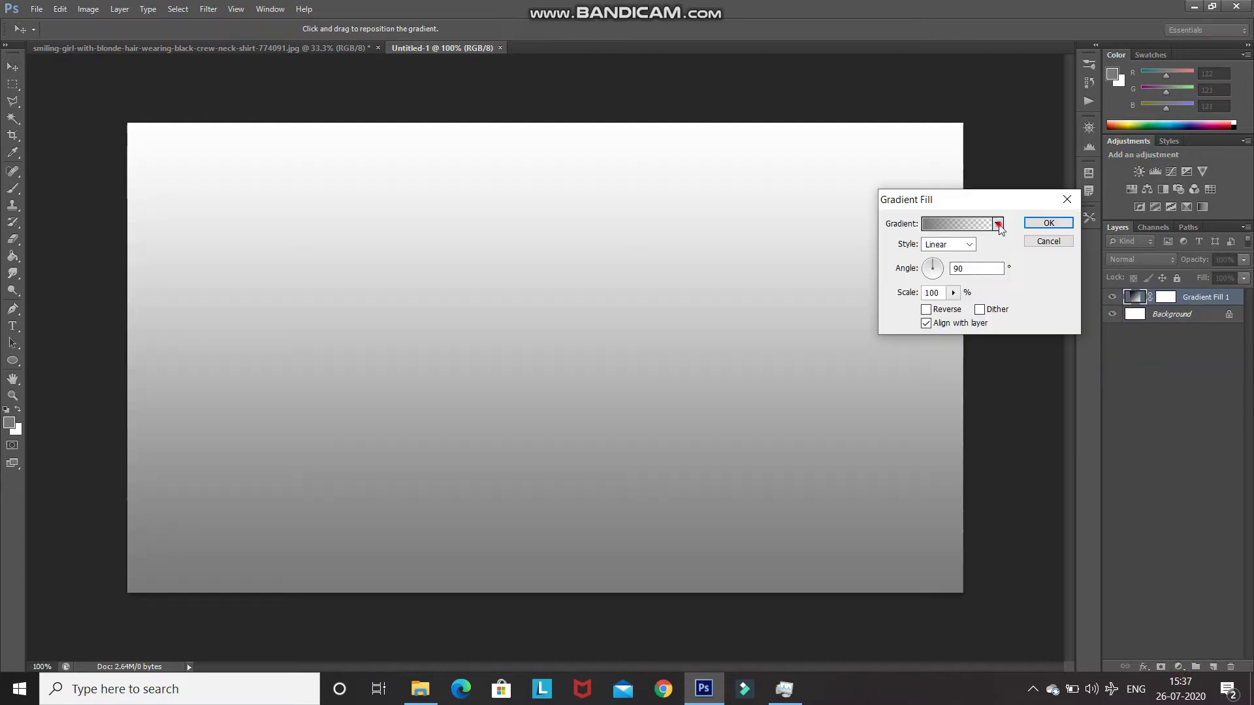
{"action": "left_click", "coordinate": [998, 224]}
{"action": "left_click", "coordinate": [944, 256]}
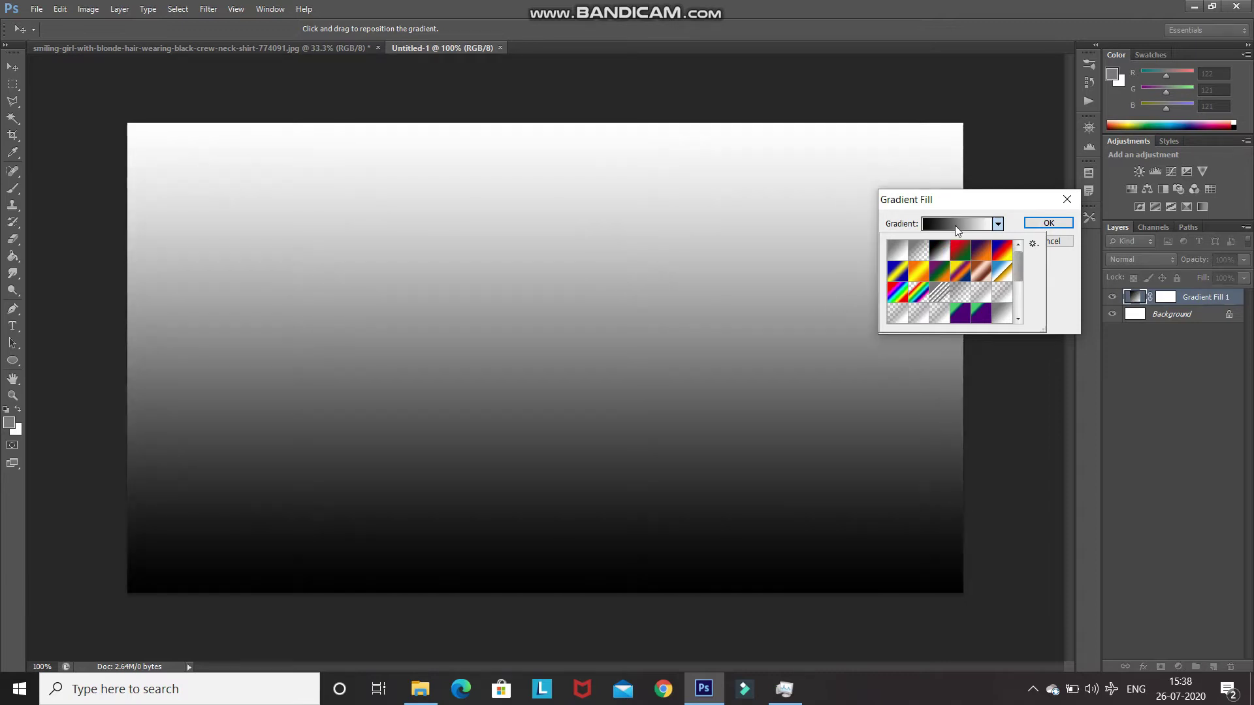
Change the gradient's black colour stop to beige cbc0a6.
{"action": "left_click", "coordinate": [957, 224]}
{"action": "left_click", "coordinate": [957, 224]}
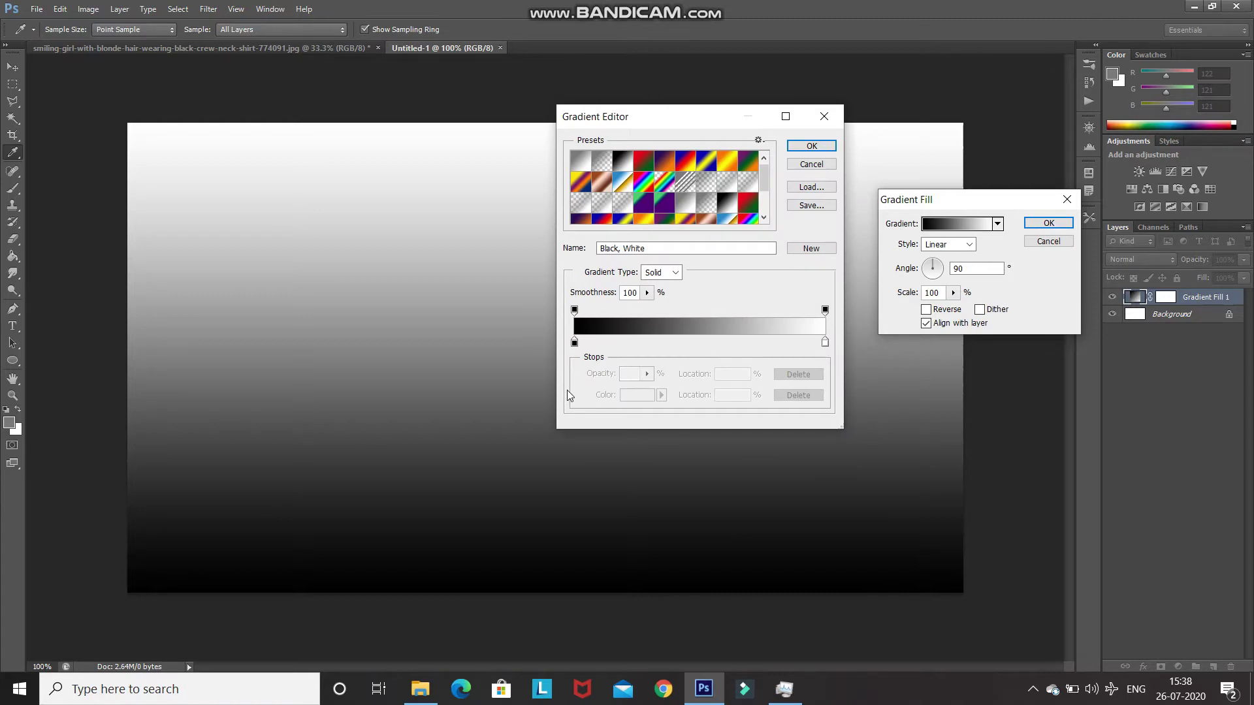
{"action": "double_click", "coordinate": [574, 343]}
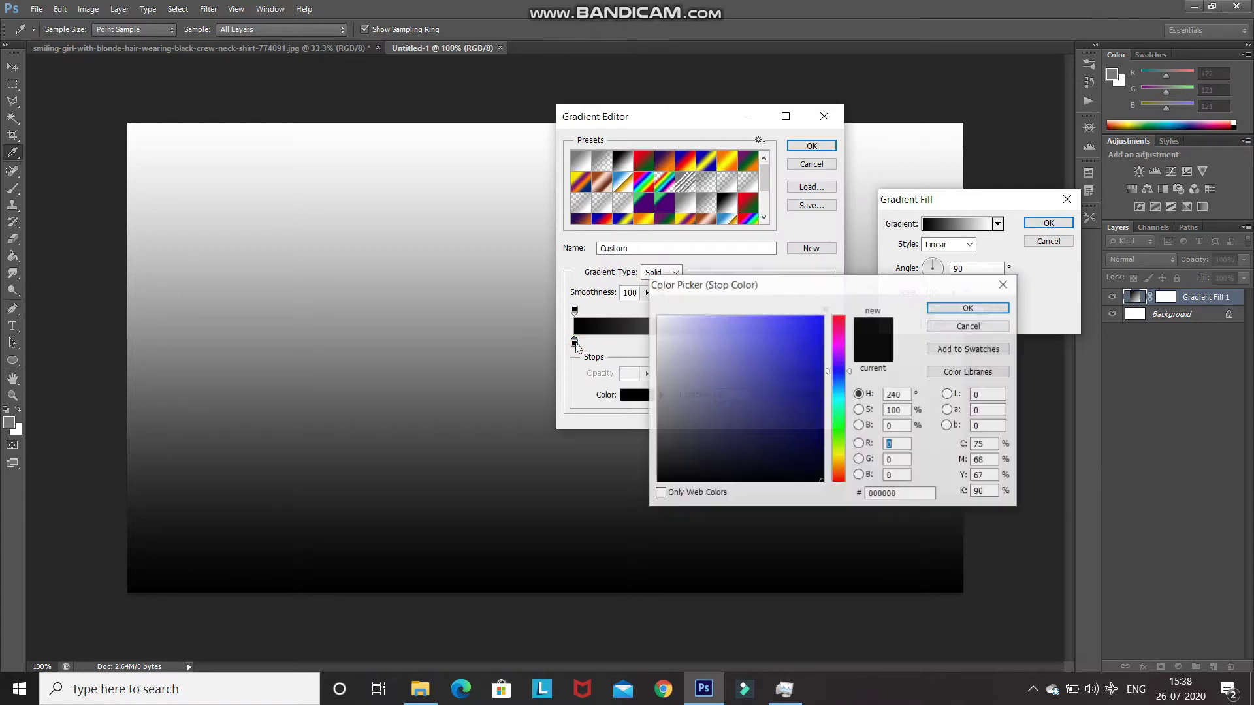
{"action": "type", "text": "cbc"}
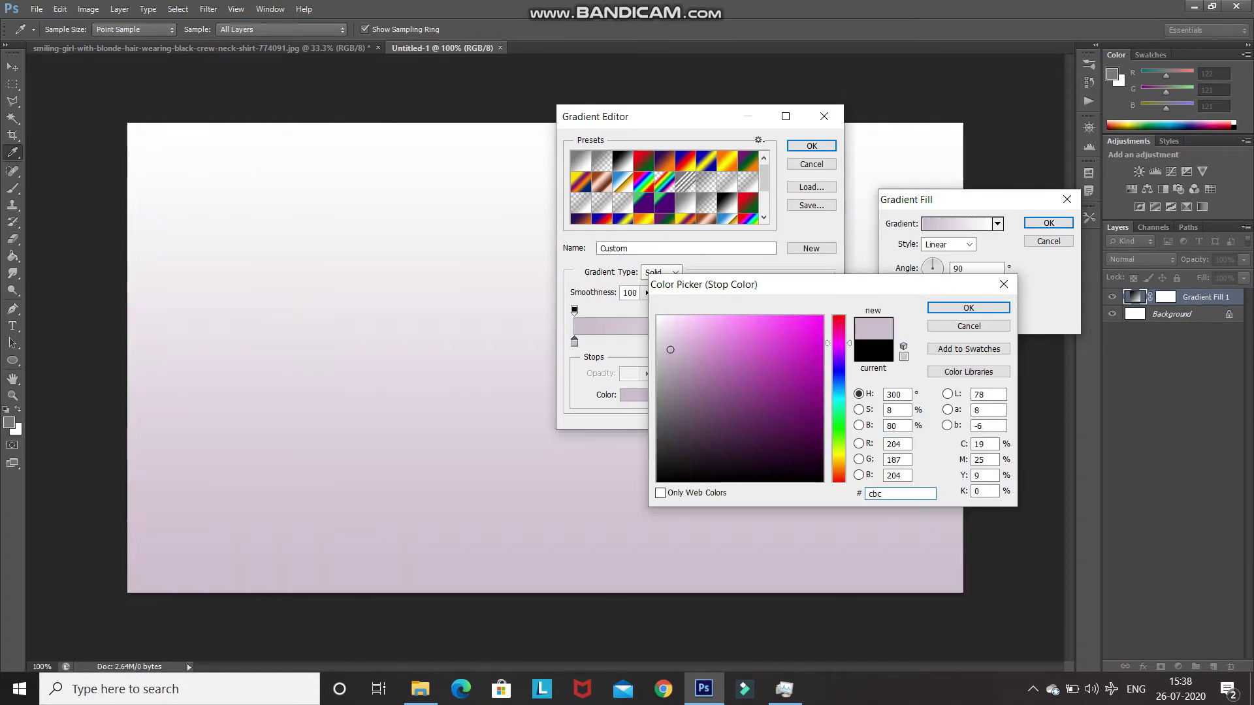
{"action": "type", "text": "0a6"}
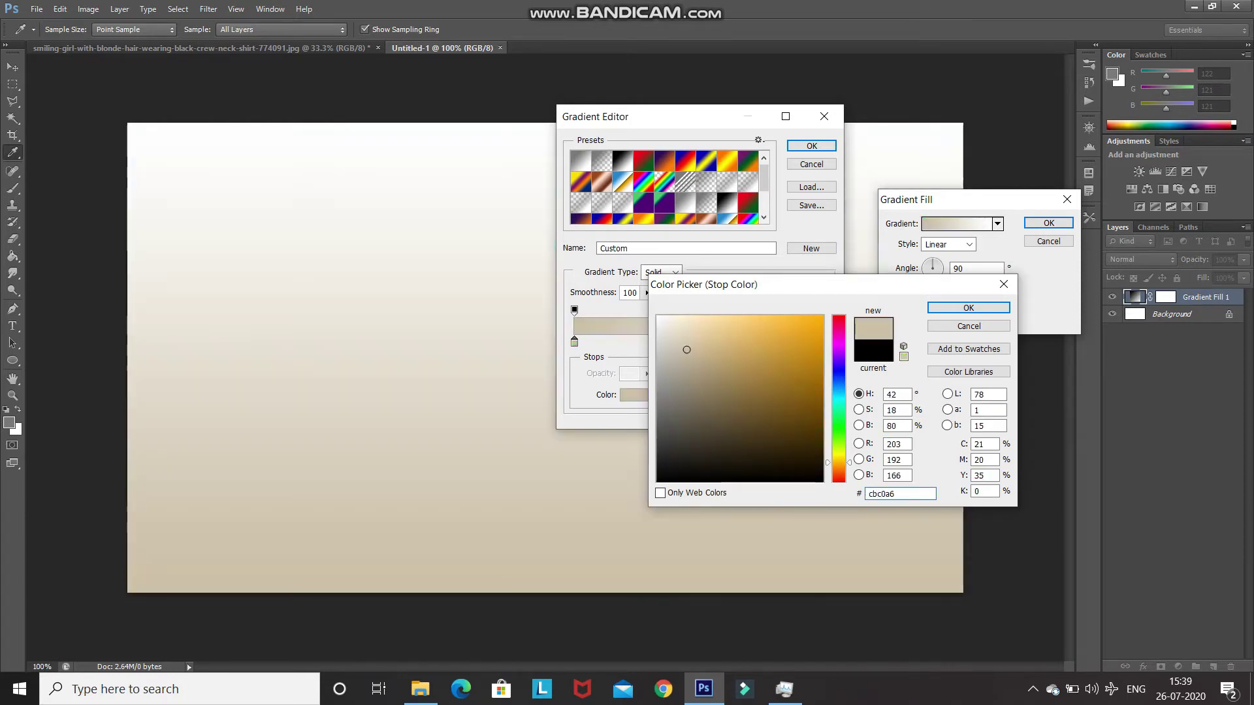
{"action": "left_click", "coordinate": [946, 308]}
{"action": "left_click", "coordinate": [810, 145]}
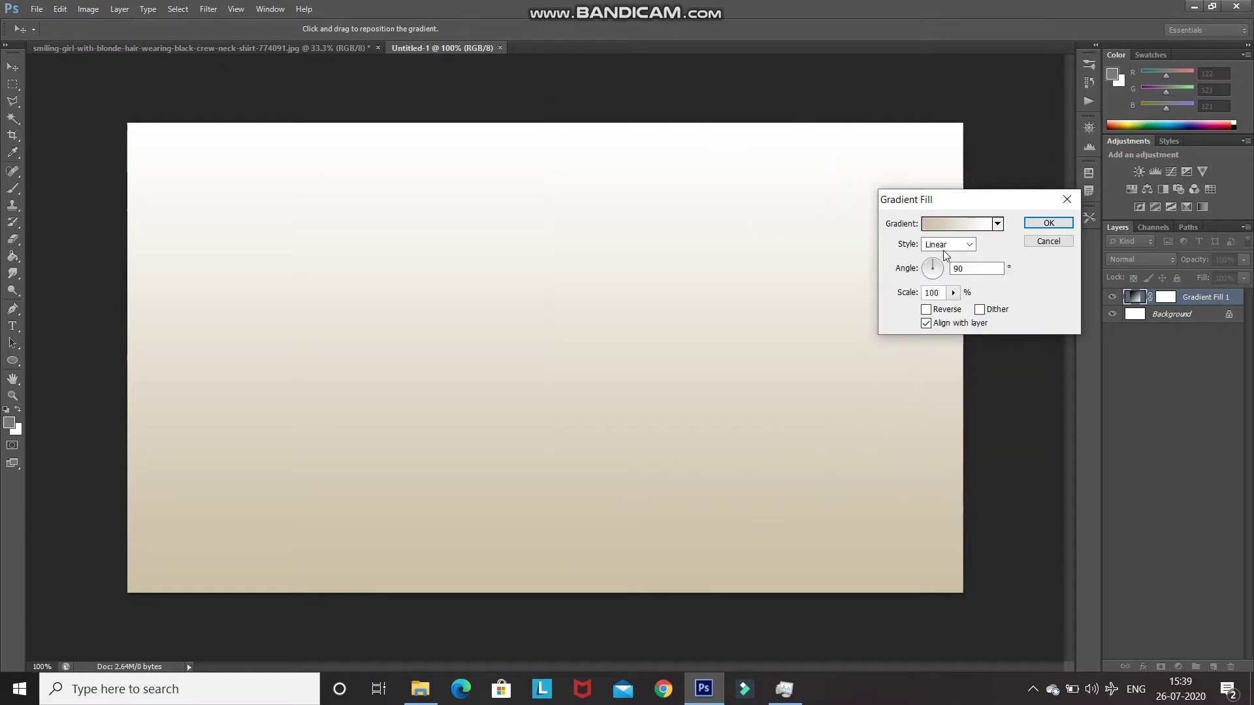
Set the gradient fill's style to Radial and its scale to 300%, and apply it.
{"action": "left_click", "coordinate": [971, 246]}
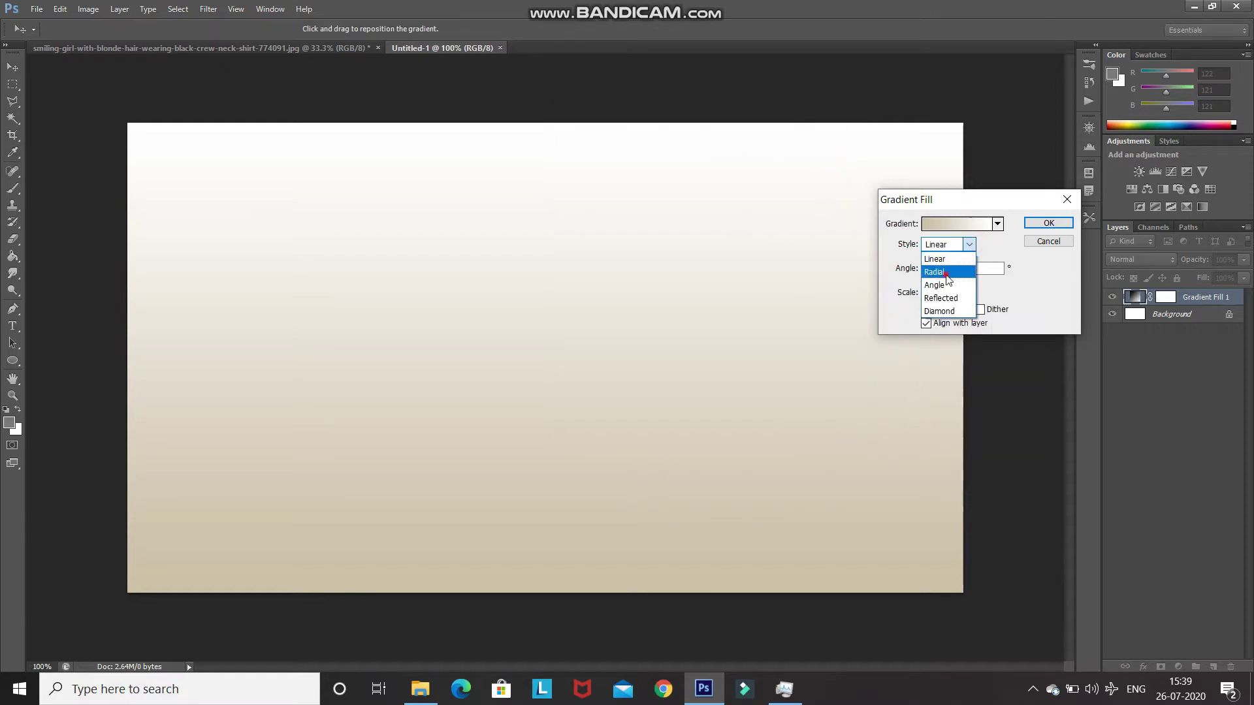
{"action": "left_click", "coordinate": [942, 266]}
{"action": "double_click", "coordinate": [939, 293]}
{"action": "type", "text": "100"}
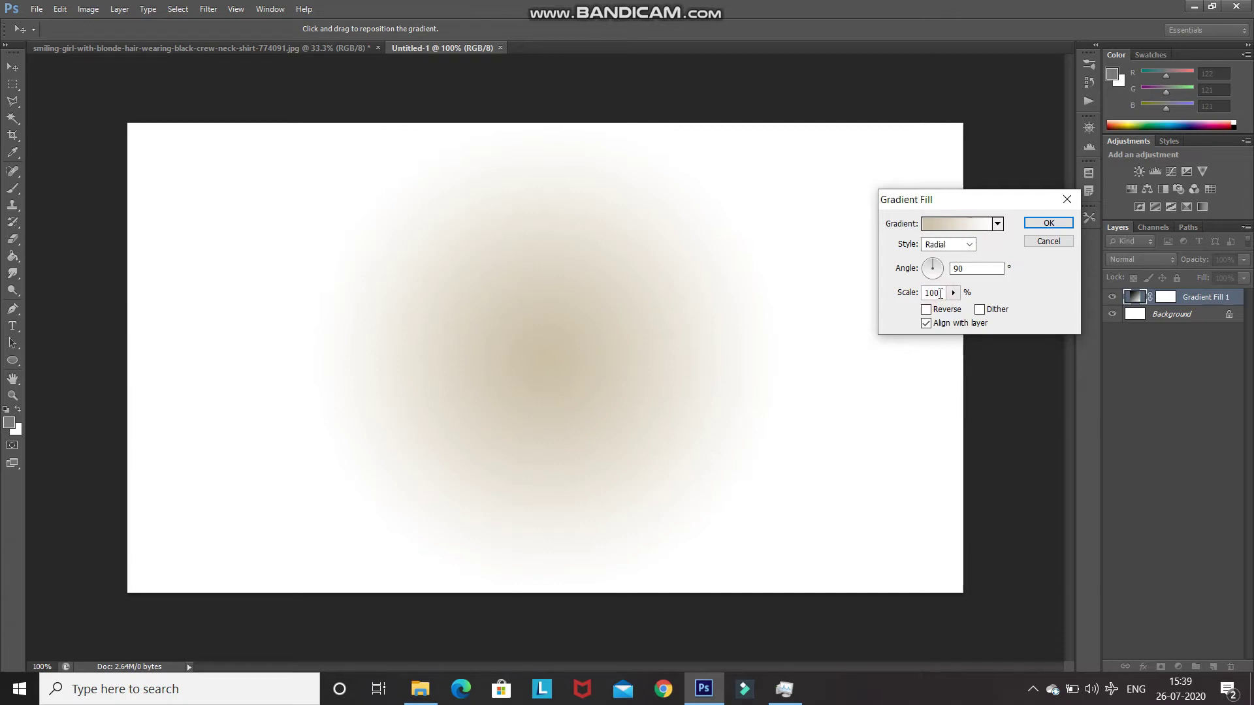
{"action": "type", "text": "300"}
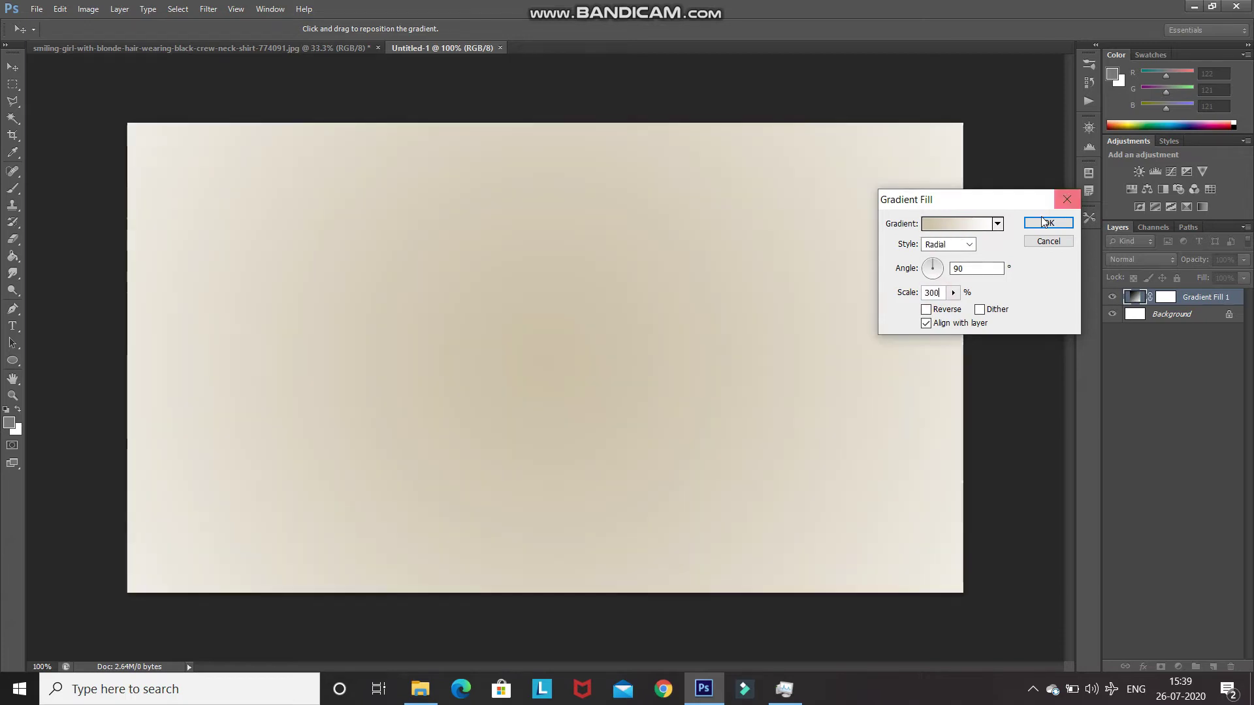
{"action": "left_click", "coordinate": [1041, 226]}
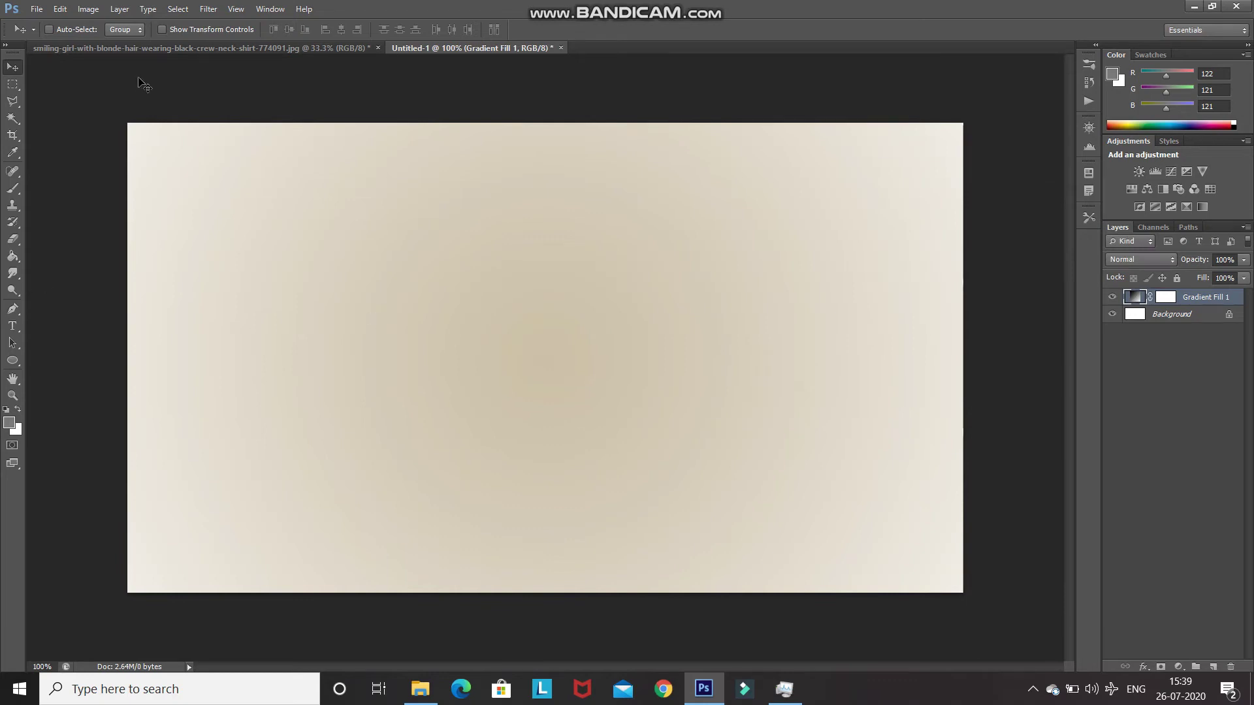
Copy the portrait into the new document and scale it to about 61%, framing the girl's face and hair on the canvas.
{"action": "left_click", "coordinate": [143, 49]}
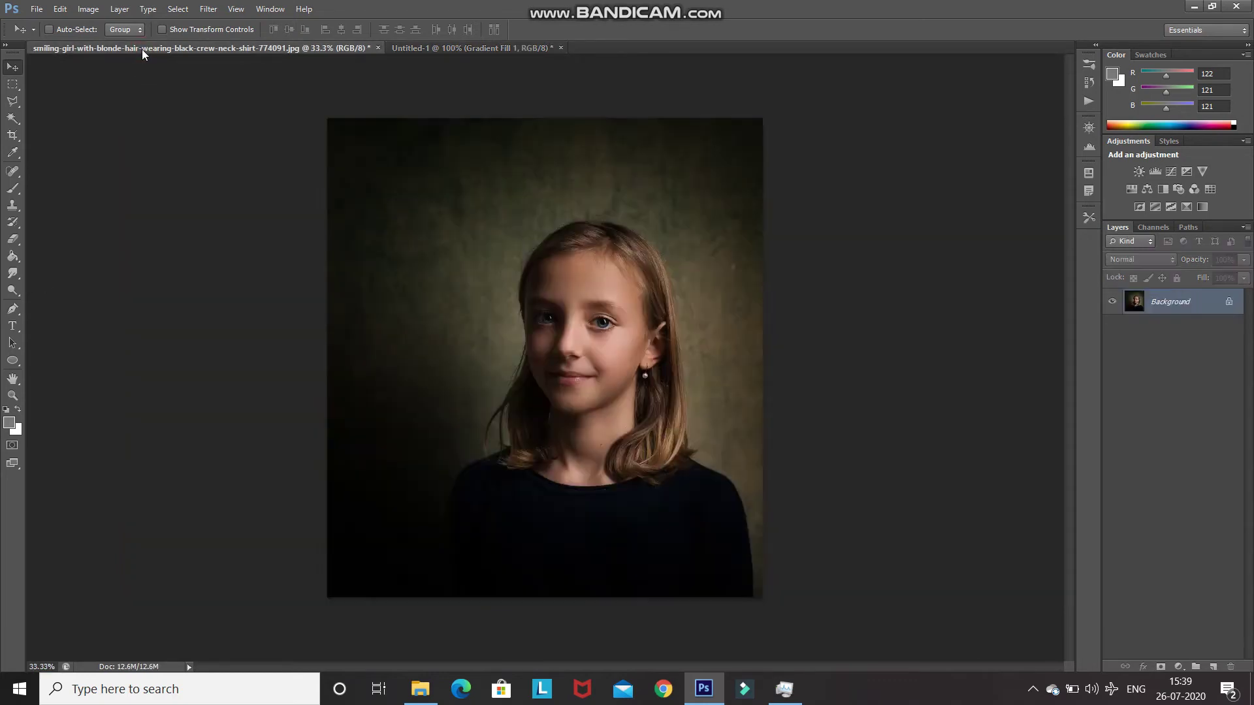
{"action": "left_click_drag", "start_coordinate": [618, 377], "coordinate": [596, 347]}
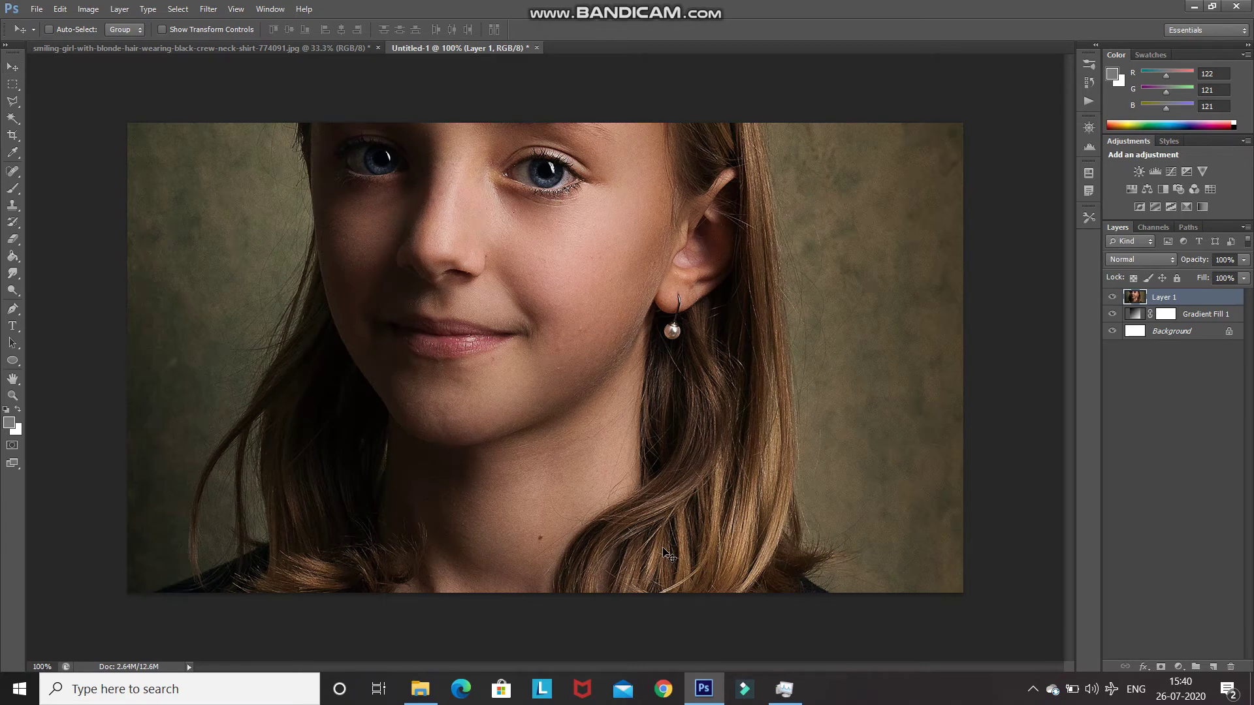
{"action": "key", "text": "ctrl+t"}
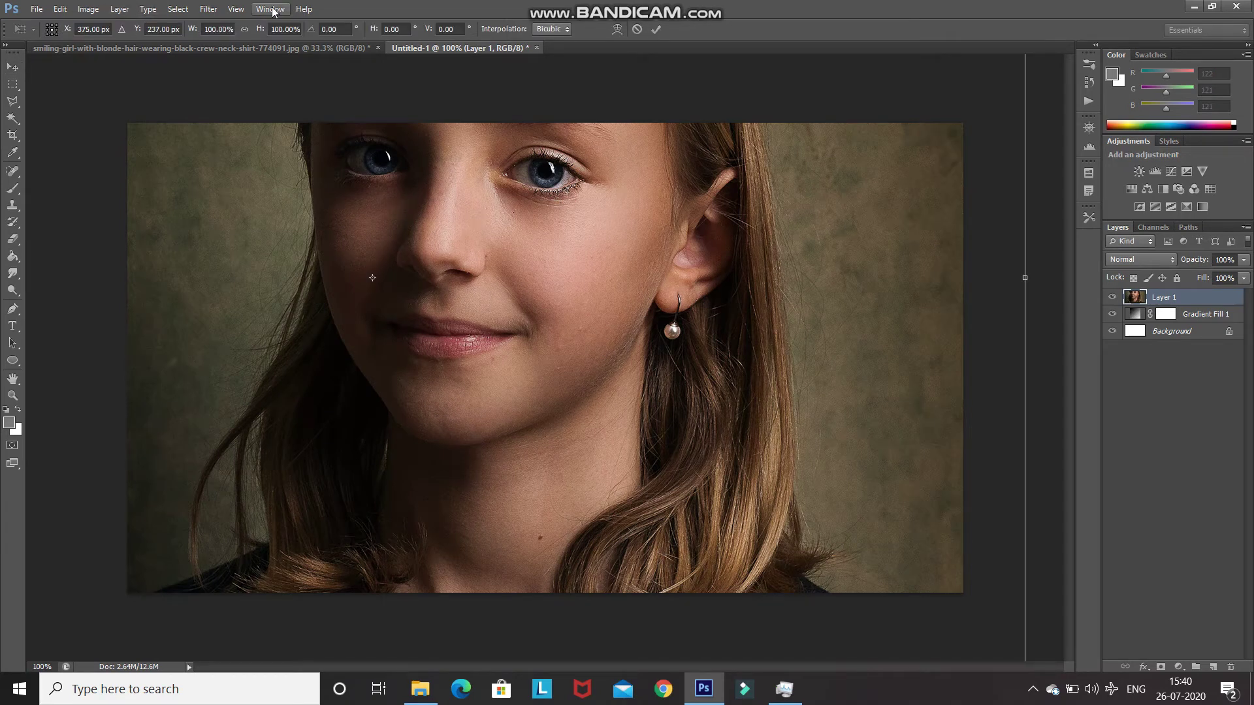
{"action": "left_click", "coordinate": [236, 9]}
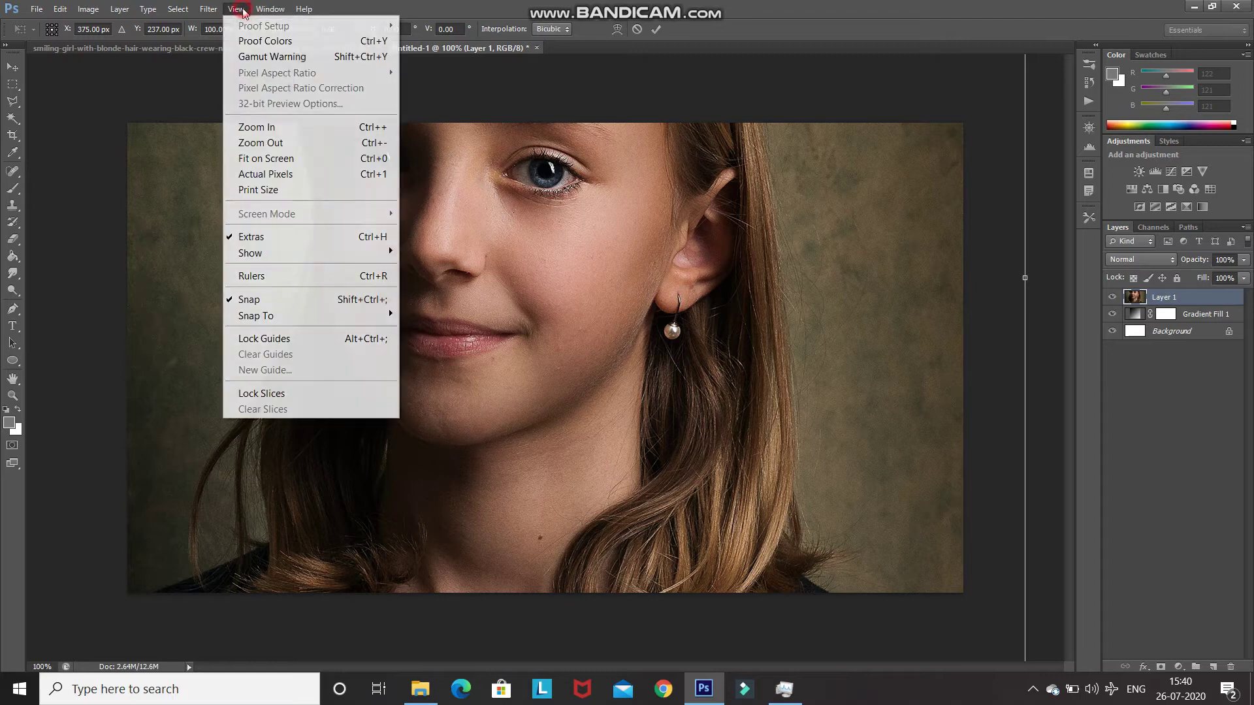
{"action": "left_click", "coordinate": [259, 164]}
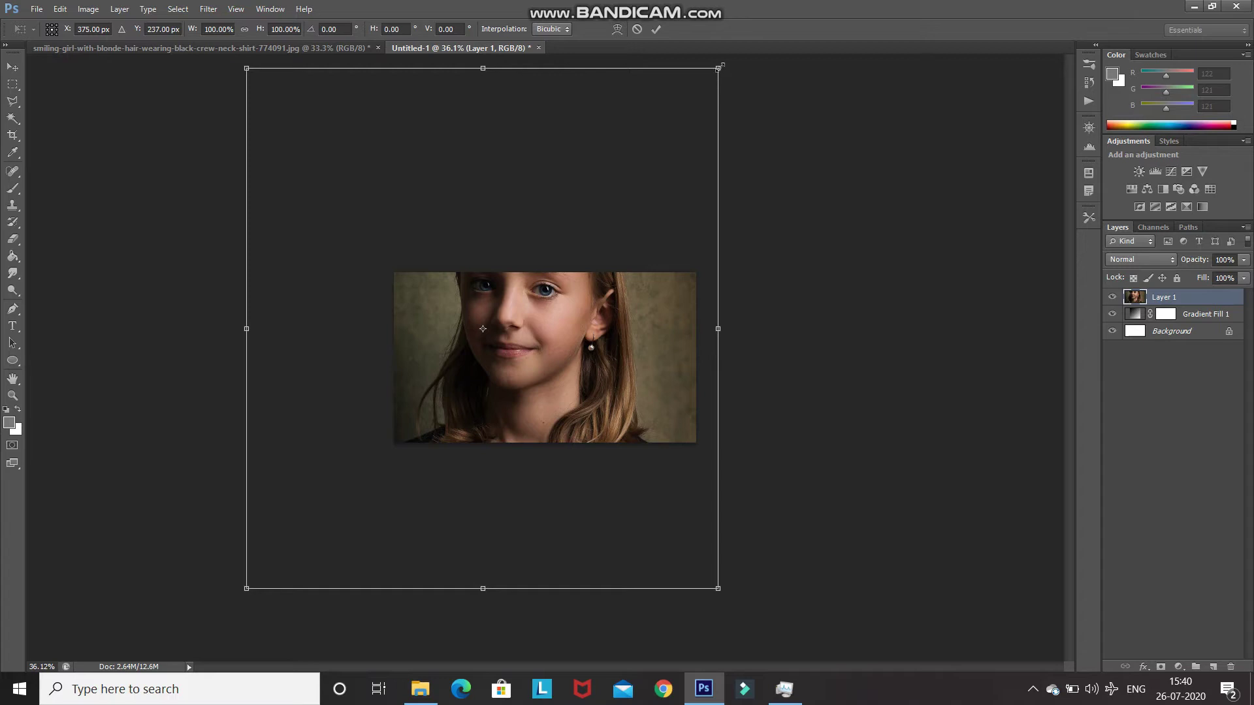
{"action": "left_click_drag", "start_coordinate": [719, 67], "coordinate": [611, 258]}
{"action": "key", "text": "ctrl+plus"}
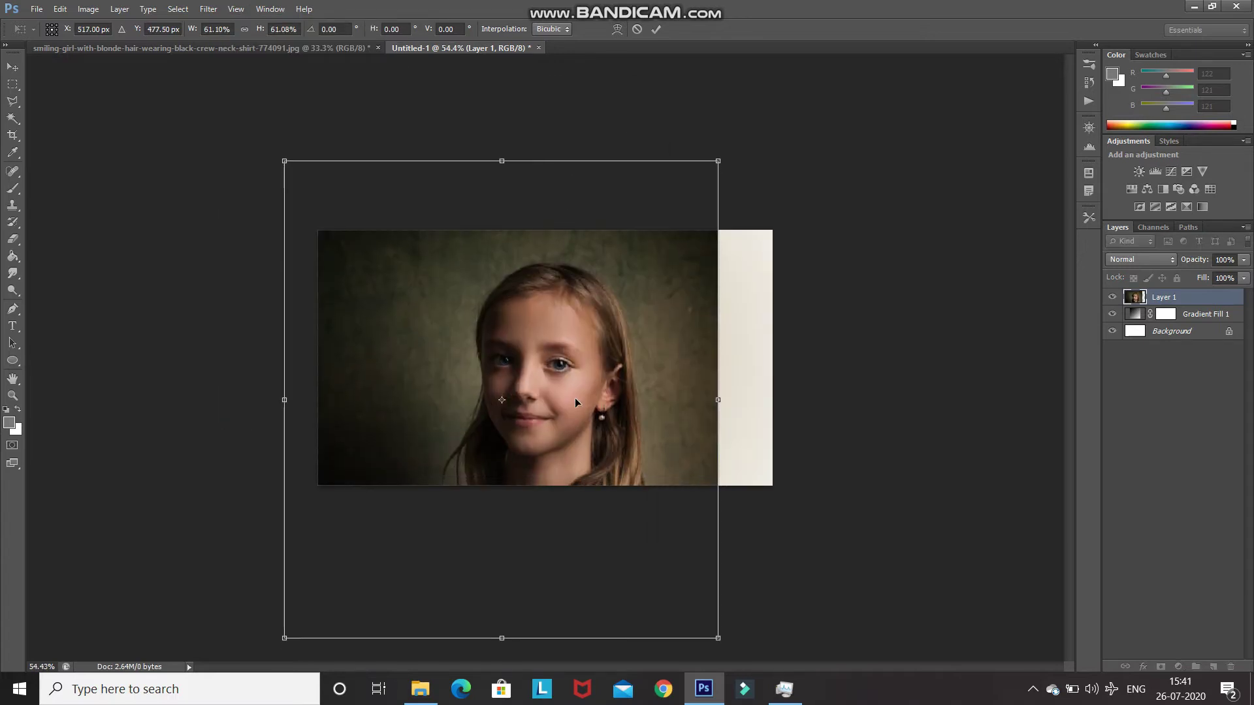
{"action": "left_click", "coordinate": [655, 28]}
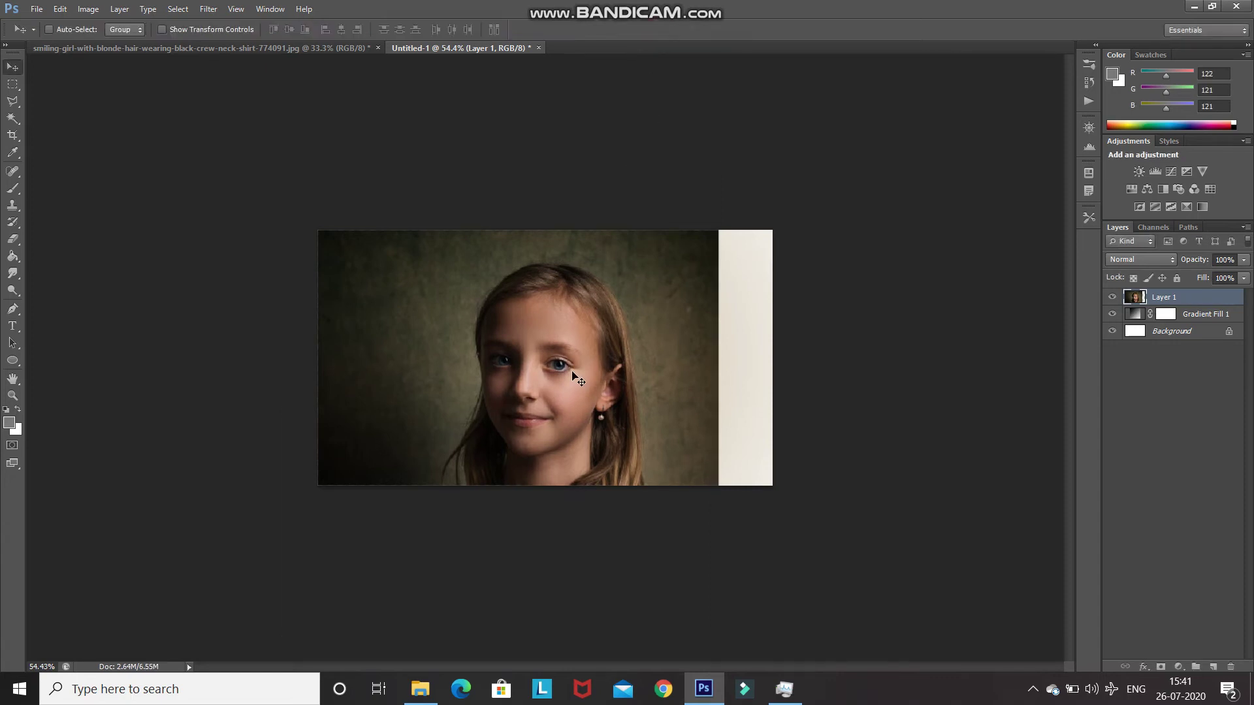
Select the empty strip beside the portrait with a slight overlap, fill it using Content-Aware at 100% opacity, and deselect.
{"action": "key", "text": "ctrl+plus"}
{"action": "key", "text": "ctrl+plus"}
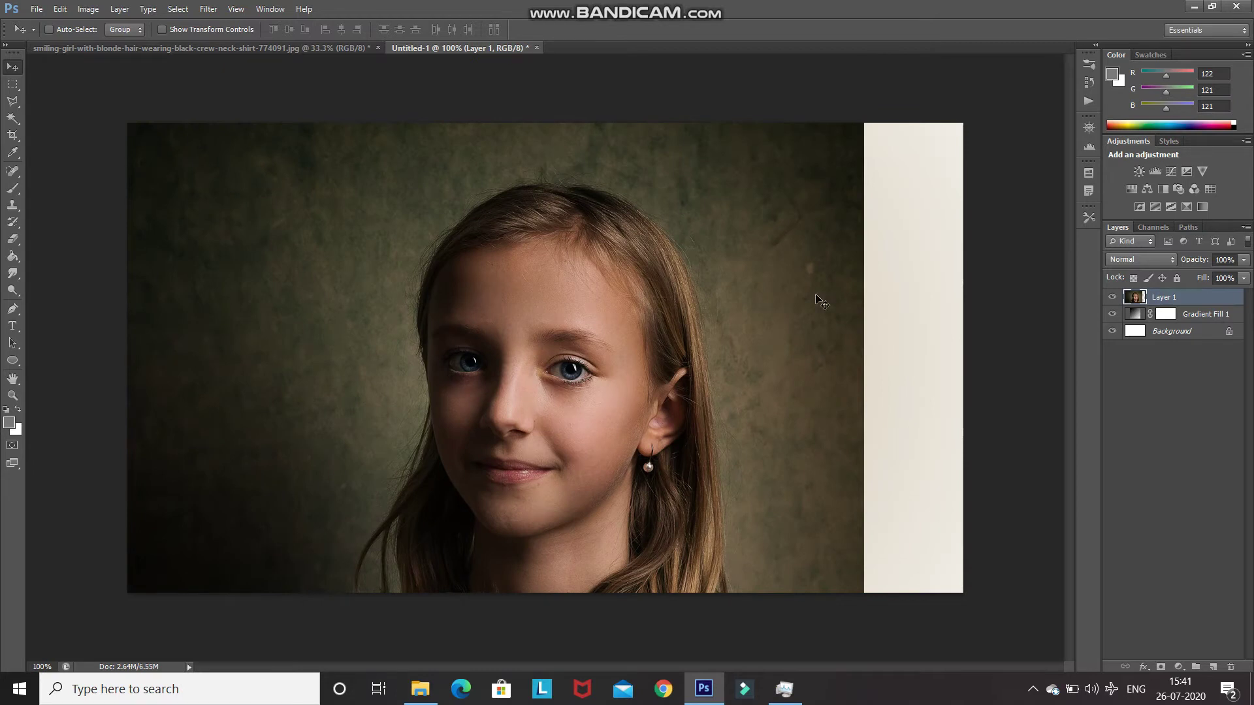
{"action": "left_click", "coordinate": [12, 90]}
{"action": "left_click", "coordinate": [60, 84]}
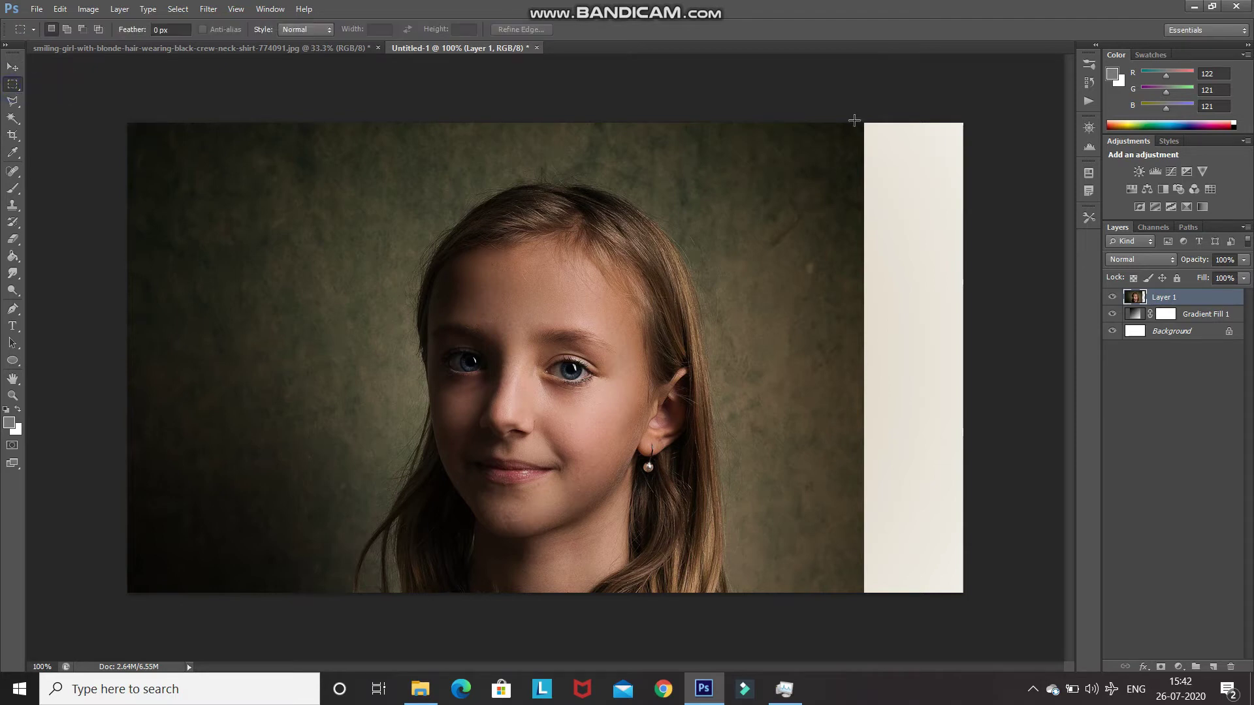
{"action": "left_click_drag", "start_coordinate": [854, 121], "coordinate": [1020, 595]}
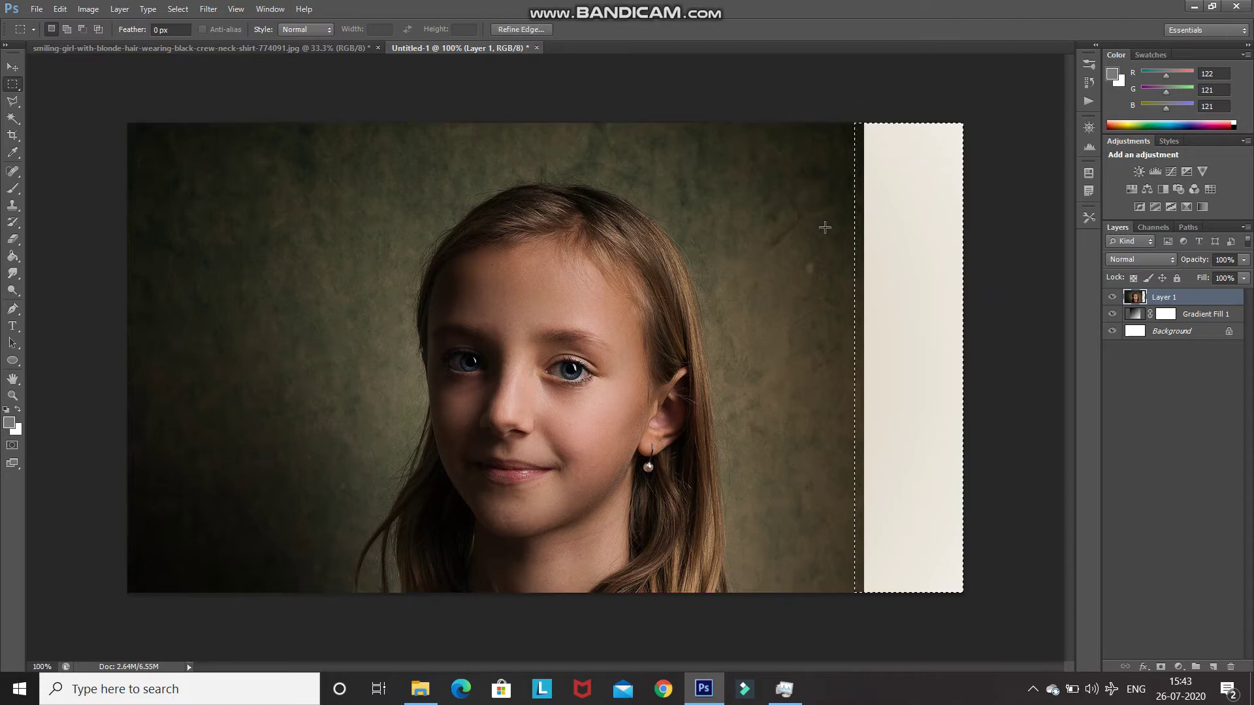
{"action": "right_click", "coordinate": [914, 192]}
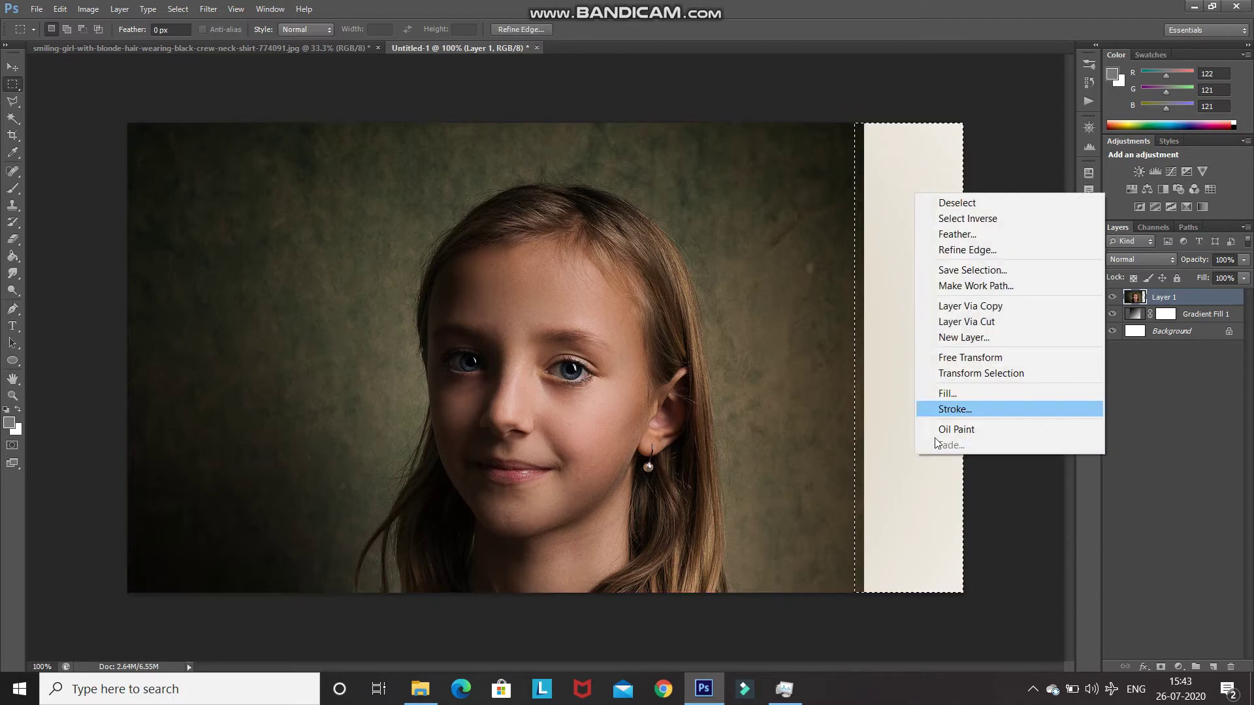
{"action": "left_click", "coordinate": [946, 393]}
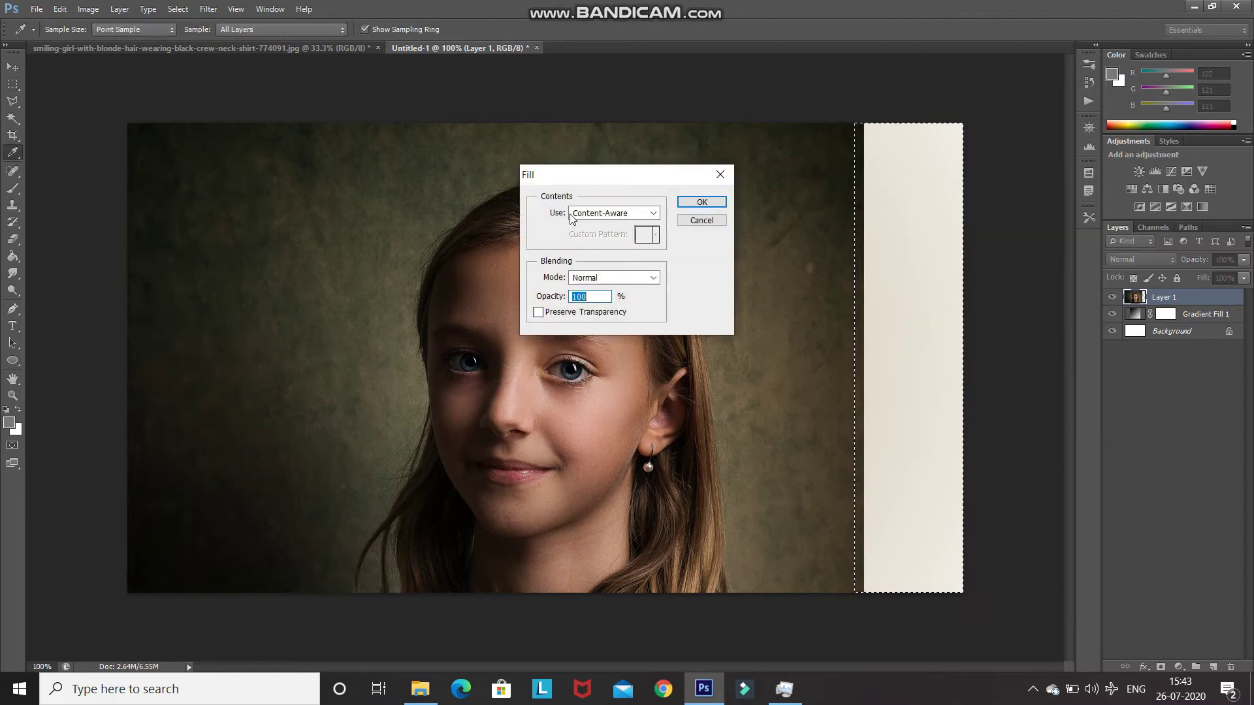
{"action": "left_click", "coordinate": [703, 203]}
{"action": "left_click", "coordinate": [702, 204]}
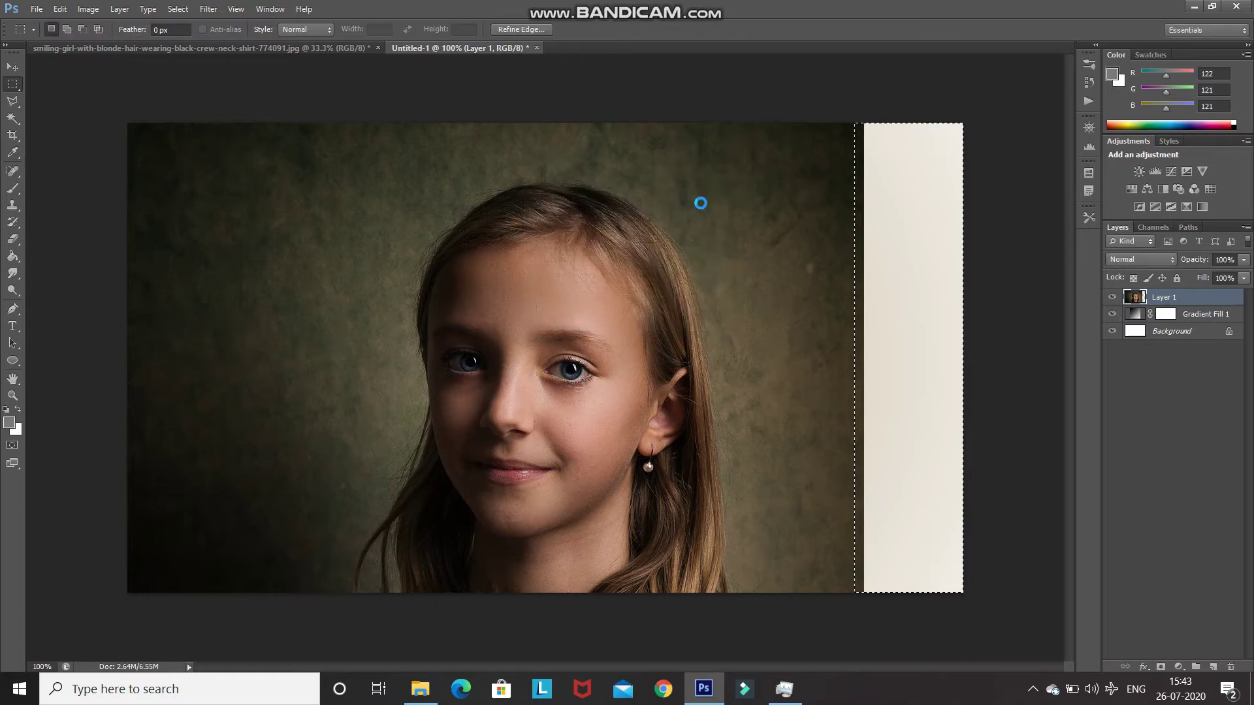
{"action": "key", "text": "ctrl+d"}
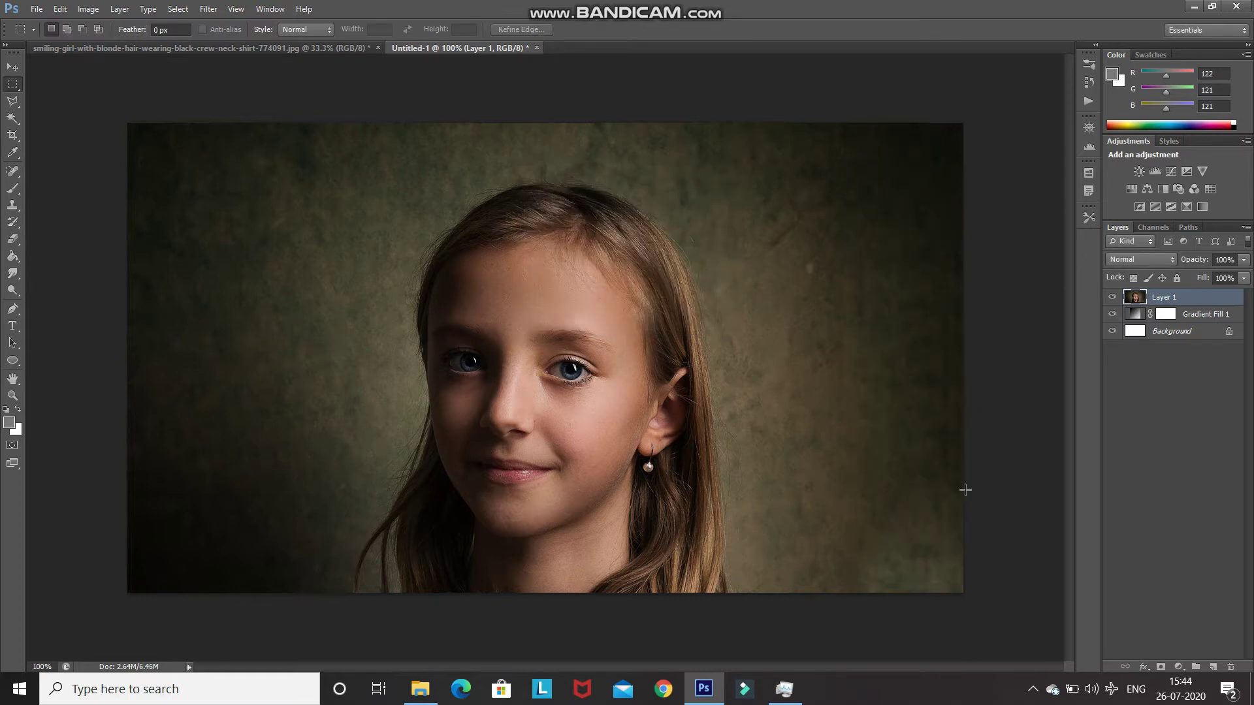
Convert the portrait layer to a Smart Object and apply the Cutout filter with 5 levels, edge simplicity 4 and edge fidelity 2.
{"action": "right_click", "coordinate": [1216, 295]}
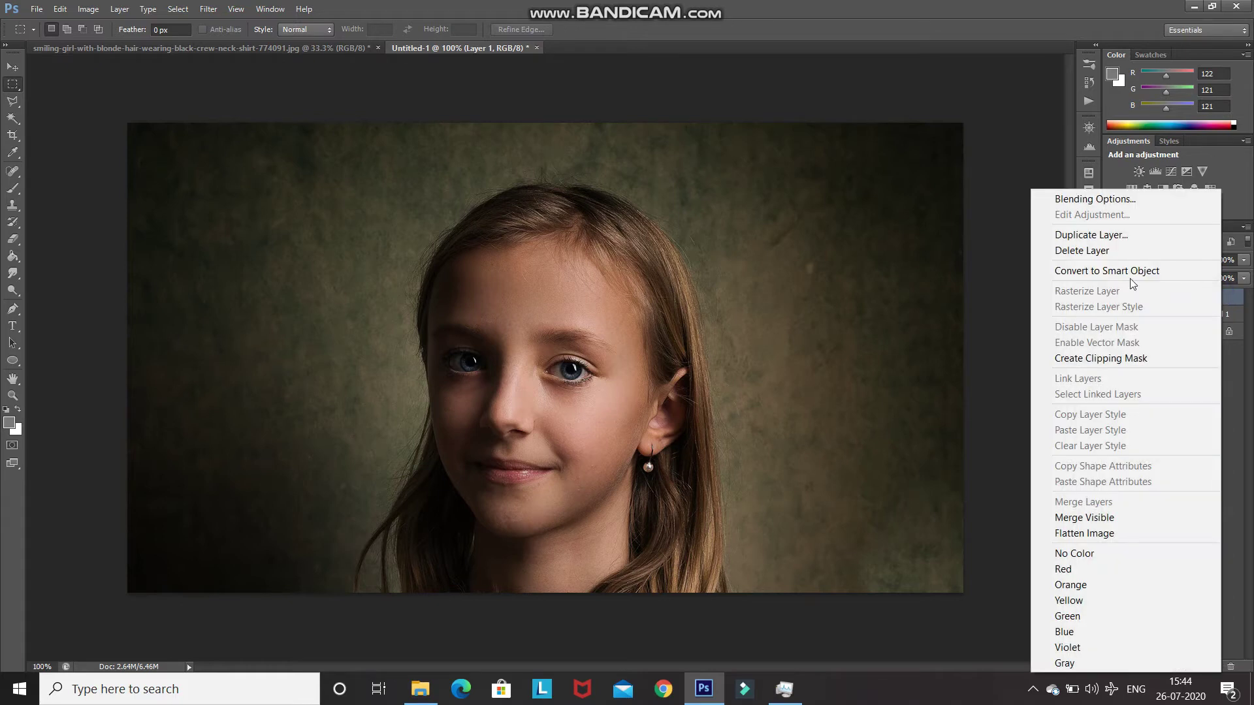
{"action": "left_click", "coordinate": [1092, 273]}
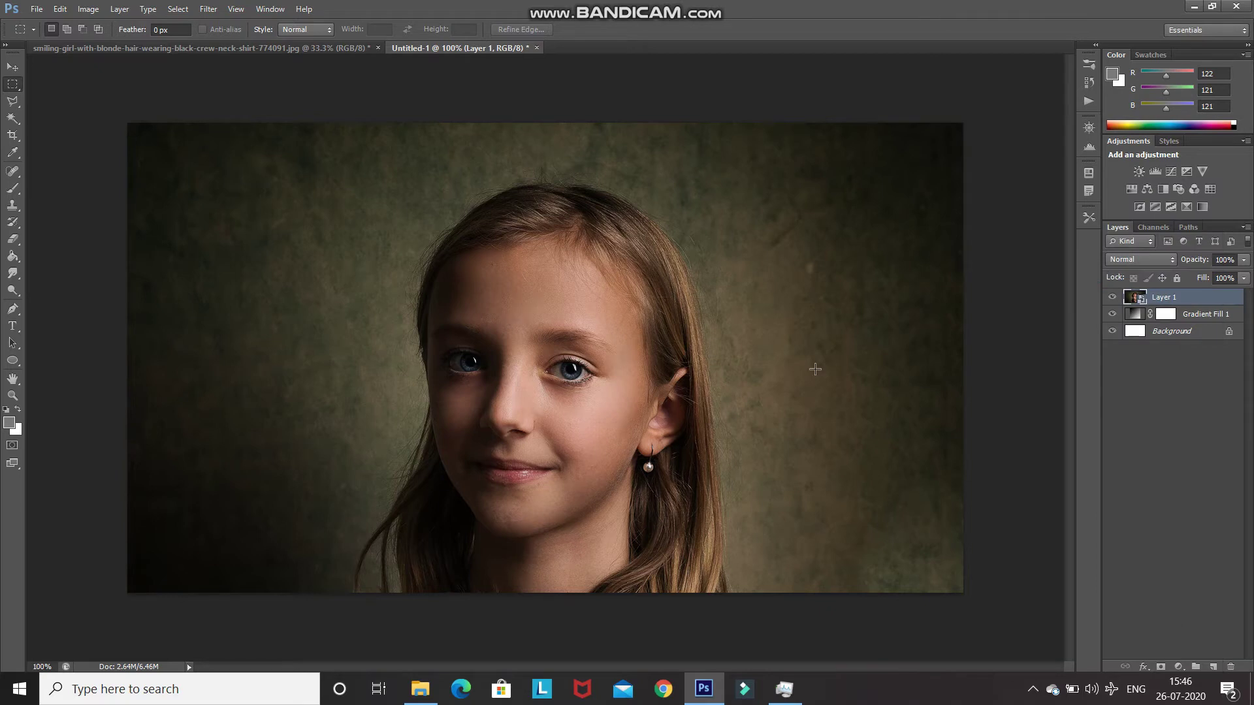
{"action": "left_click", "coordinate": [206, 8]}
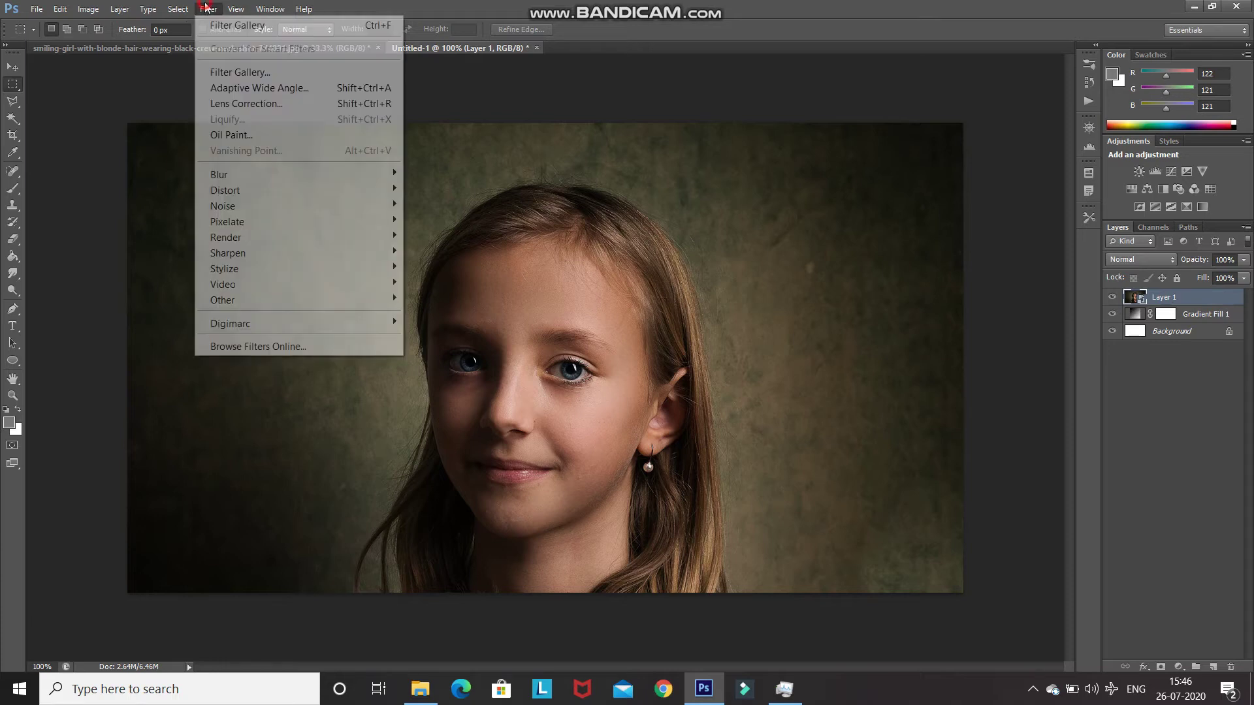
{"action": "left_click", "coordinate": [219, 74]}
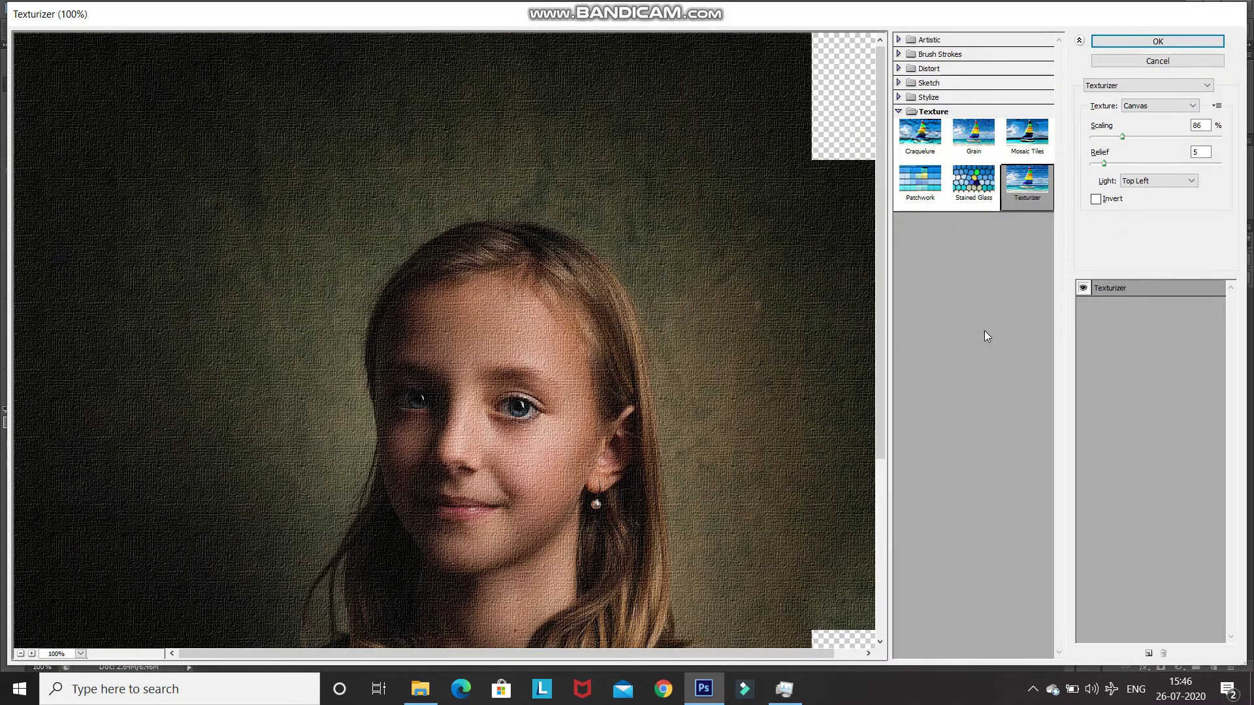
{"action": "left_click", "coordinate": [898, 111]}
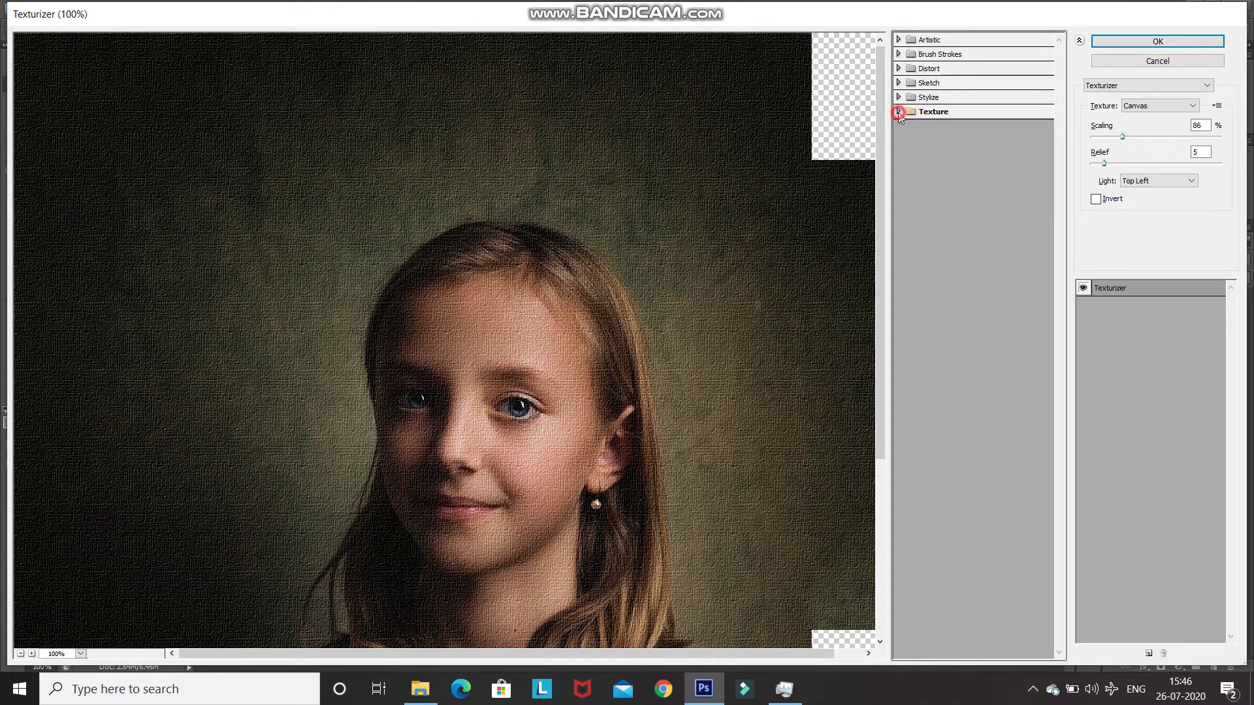
{"action": "left_click", "coordinate": [898, 40]}
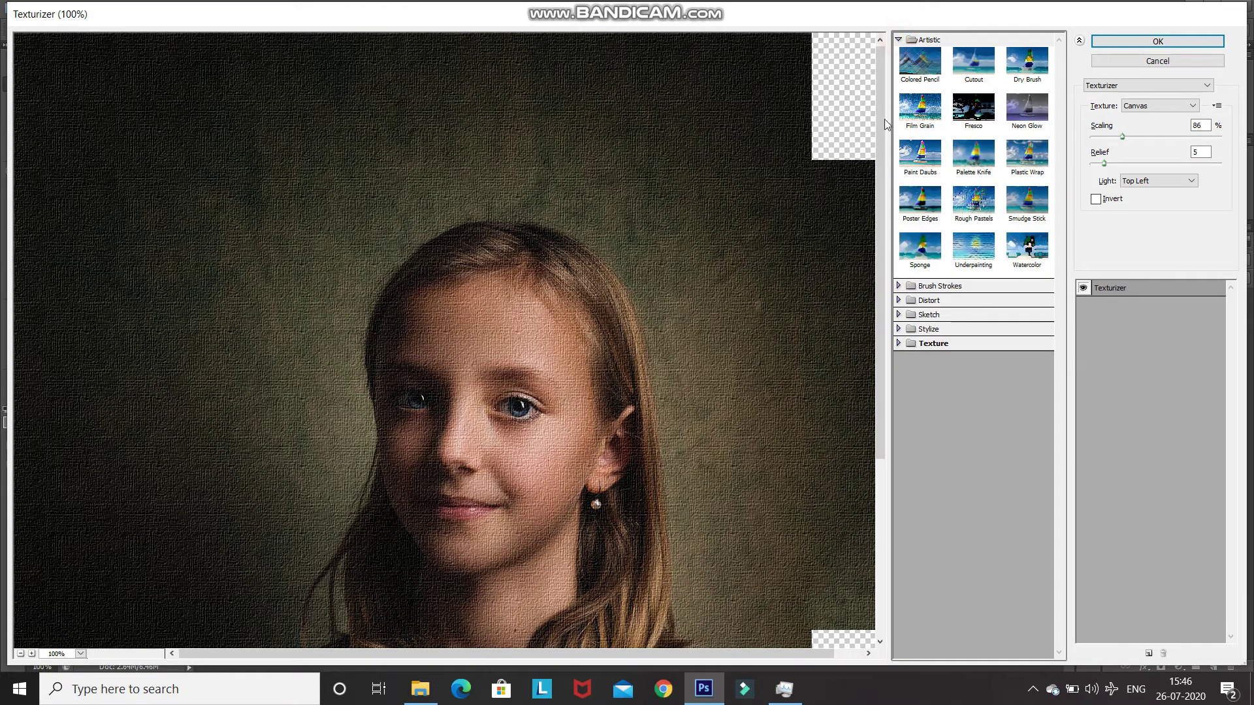
{"action": "left_click", "coordinate": [972, 66]}
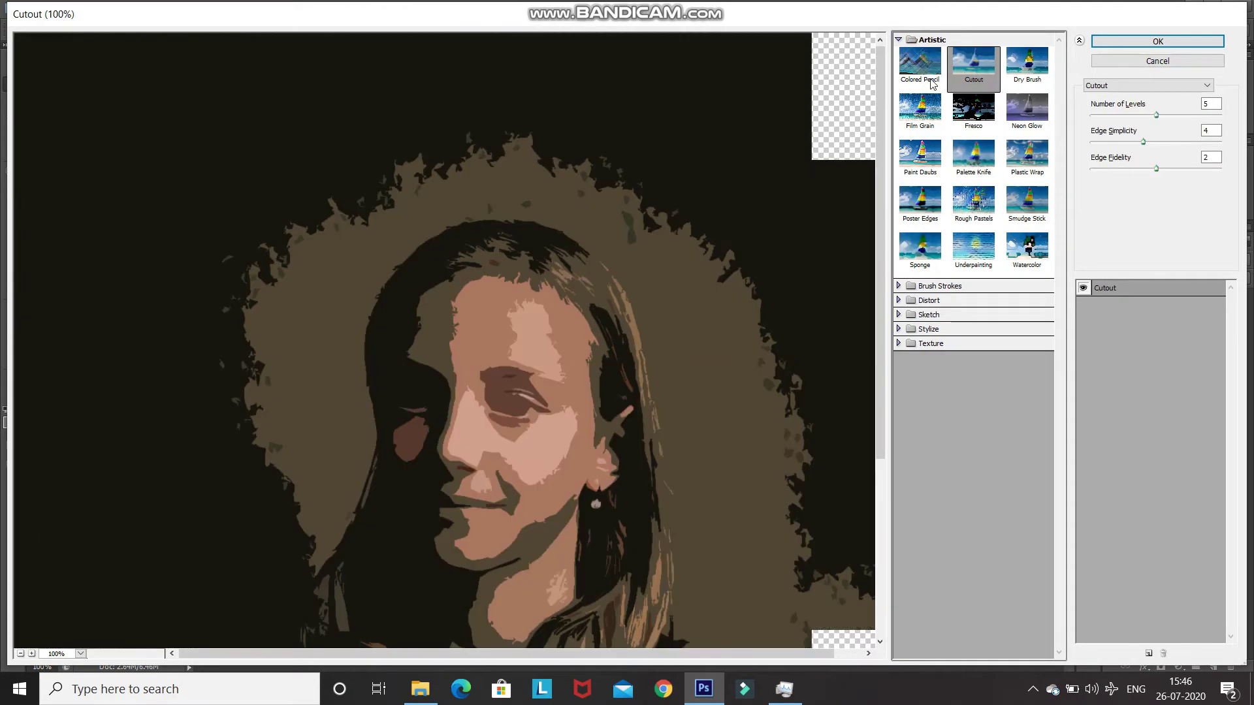
{"action": "key", "text": "ctrl+minus"}
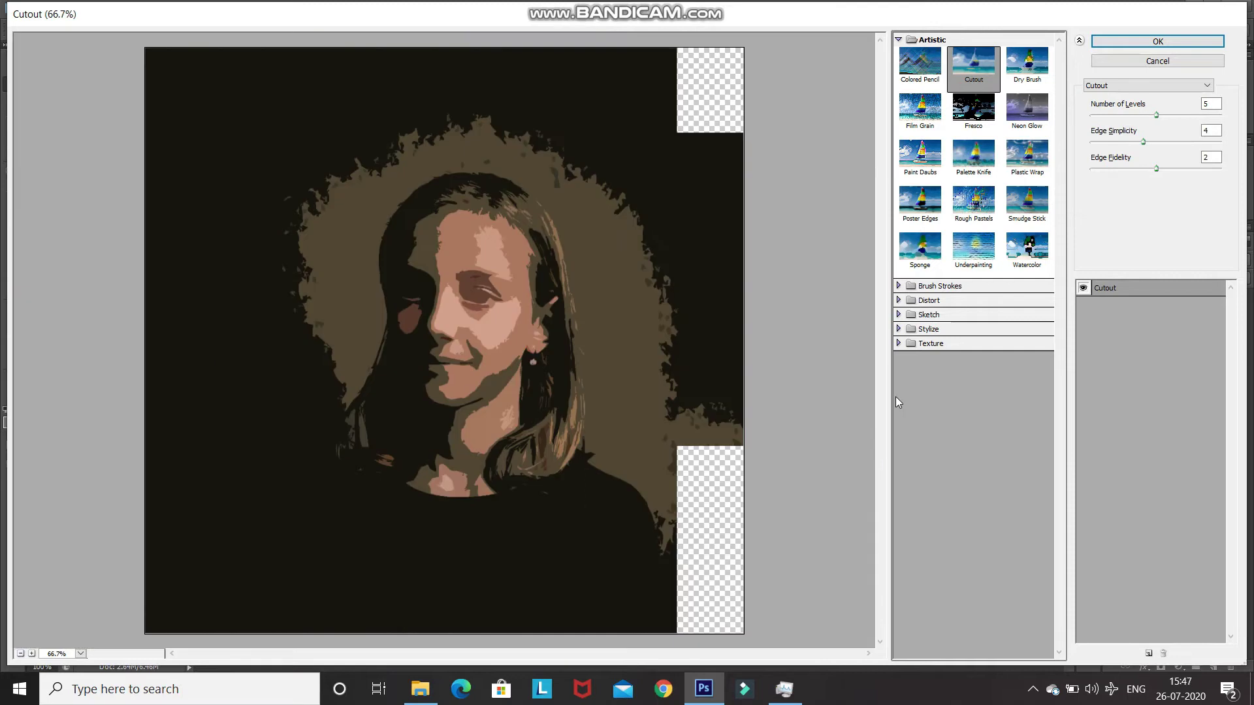
{"action": "left_click", "coordinate": [1211, 104]}
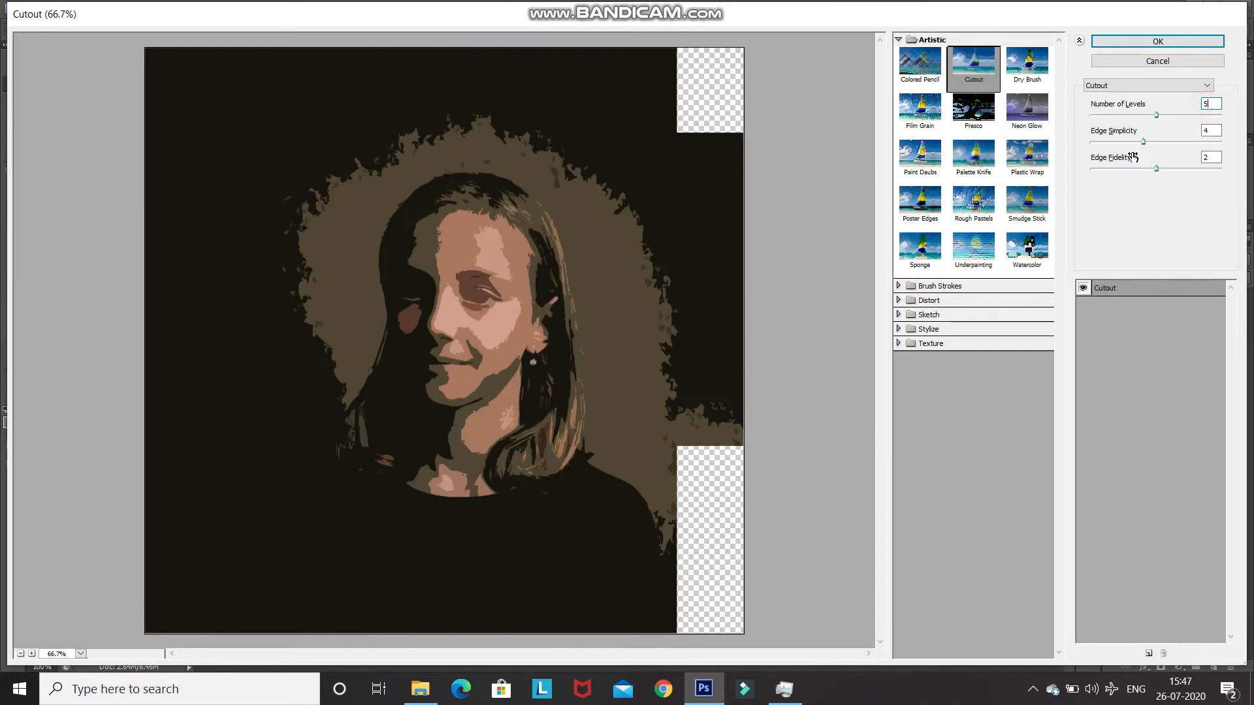
{"action": "left_click", "coordinate": [1215, 131]}
{"action": "left_click", "coordinate": [1158, 41]}
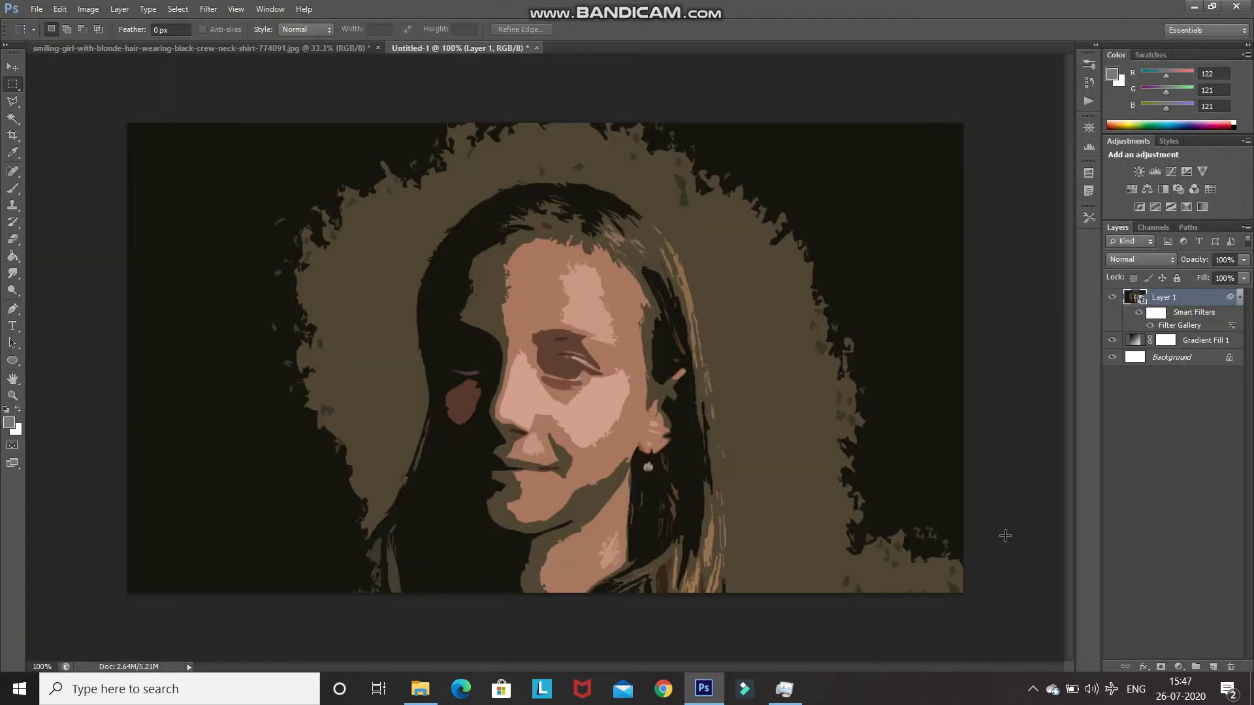
Set the blending opacity of the portrait's Cutout smart filter to 50%.
{"action": "double_click", "coordinate": [1232, 324]}
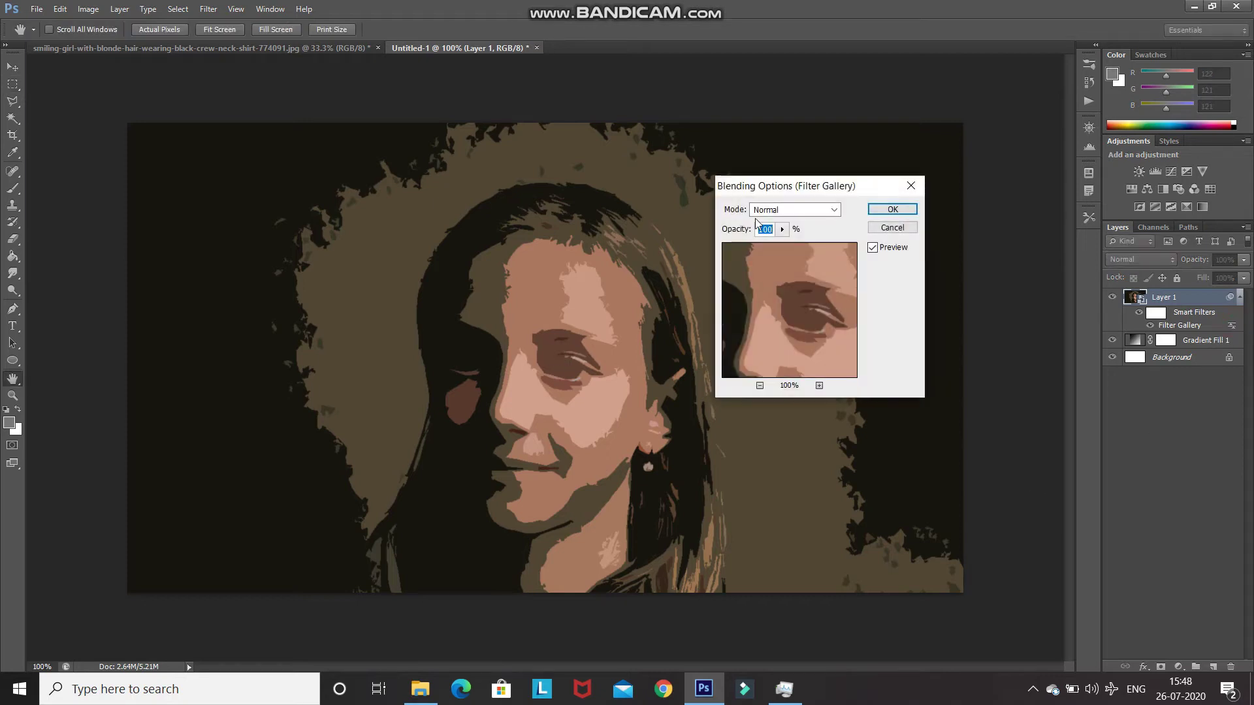
{"action": "key", "text": "BackSpace"}
{"action": "type", "text": "50"}
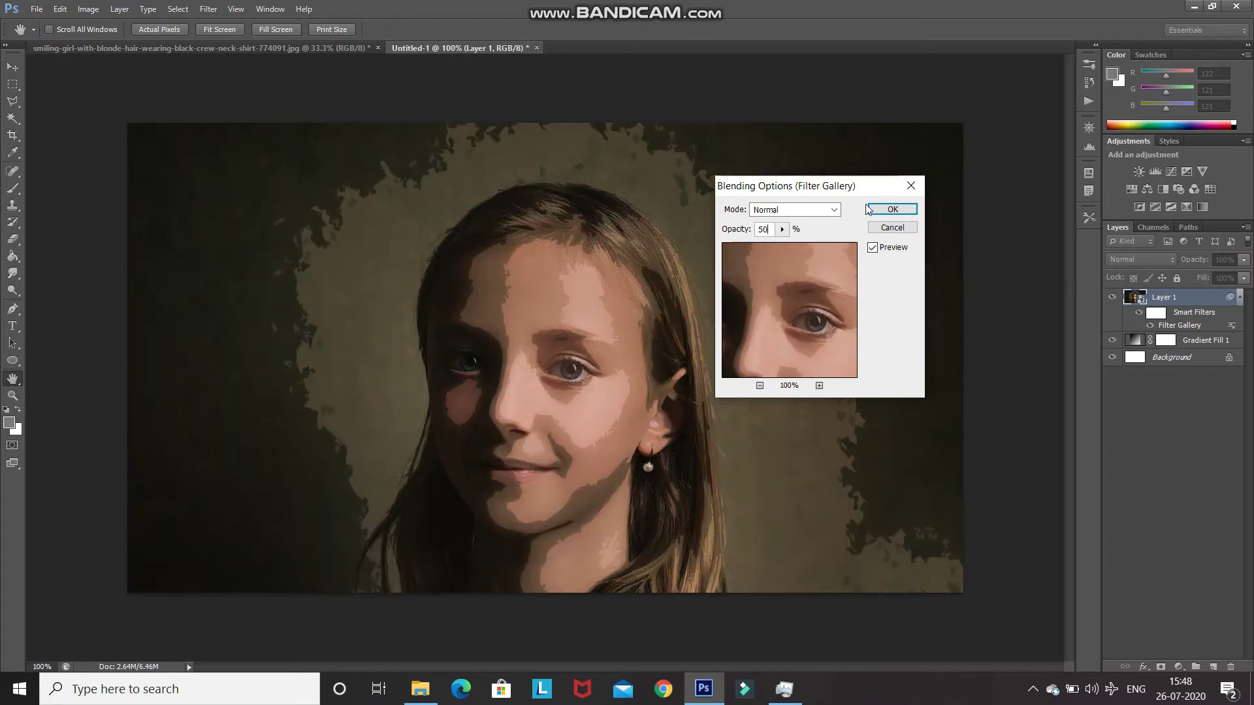
{"action": "left_click", "coordinate": [883, 209]}
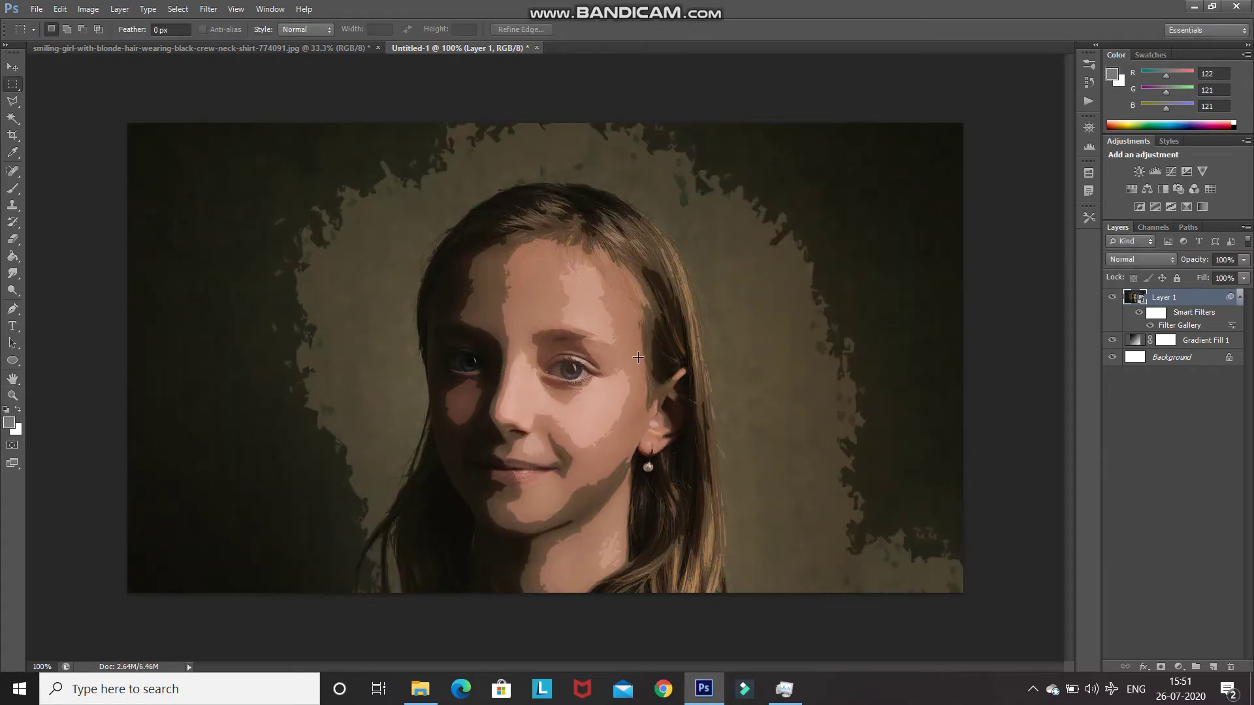
Apply the Dry Brush filter to the portrait with brush size 2, brush detail 8 and texture 1.
{"action": "left_click", "coordinate": [208, 10]}
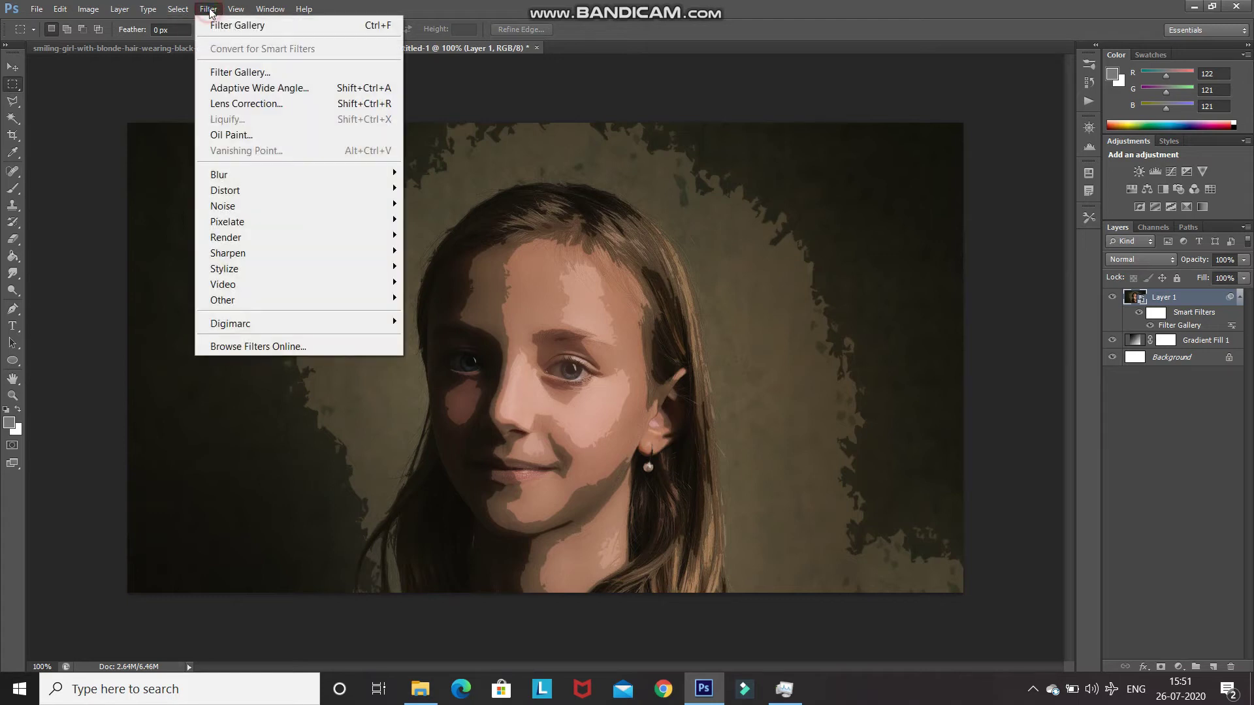
{"action": "left_click", "coordinate": [229, 76]}
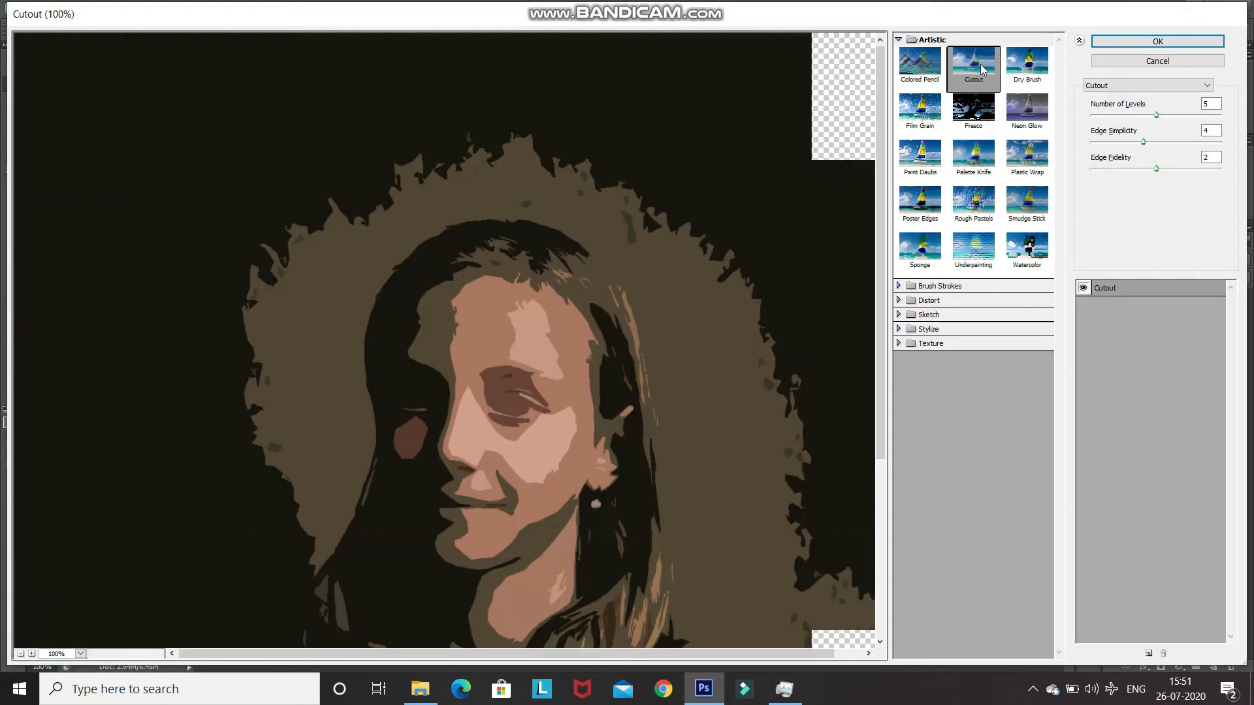
{"action": "left_click", "coordinate": [1021, 77]}
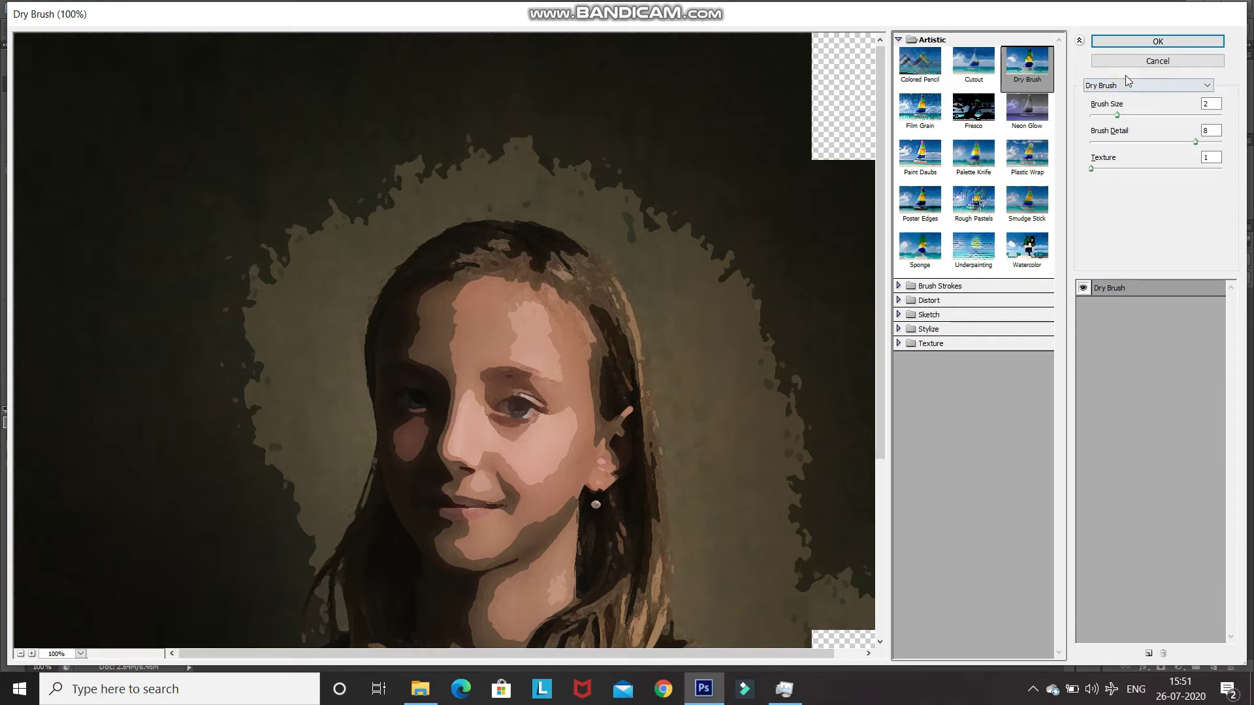
{"action": "left_click", "coordinate": [1143, 39]}
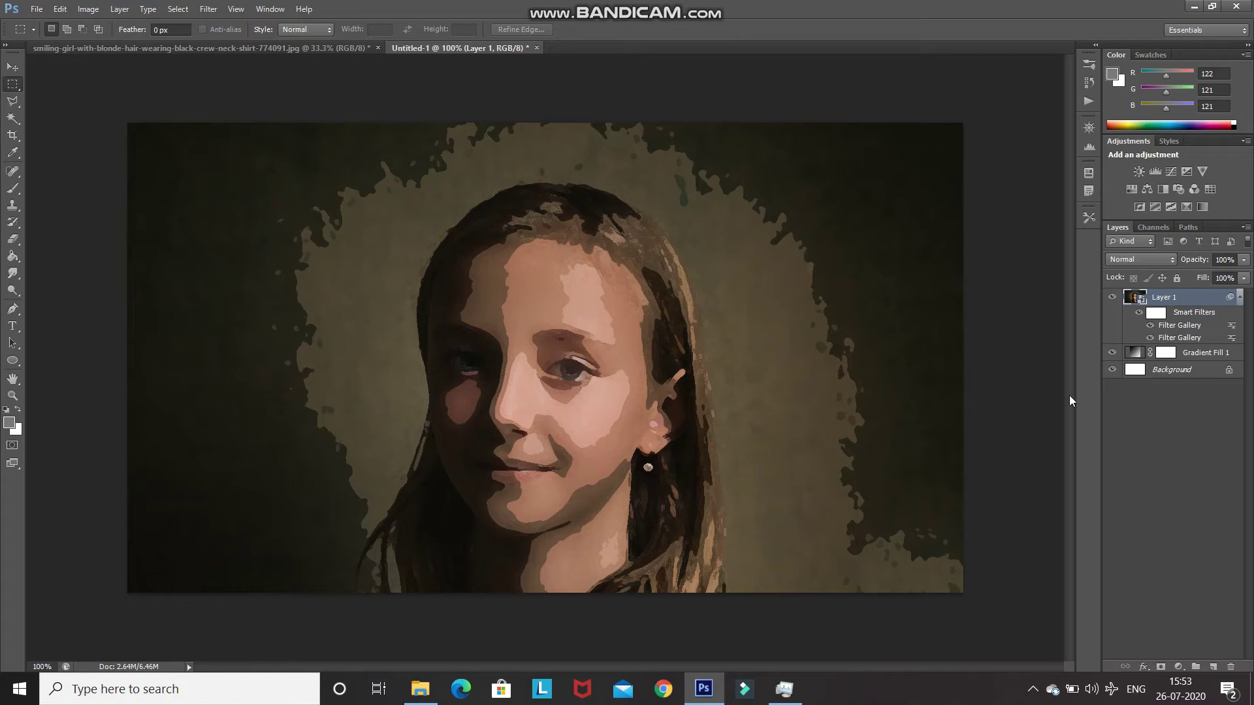
Set the blending opacity of the Dry Brush smart filter to 50%.
{"action": "double_click", "coordinate": [1232, 326]}
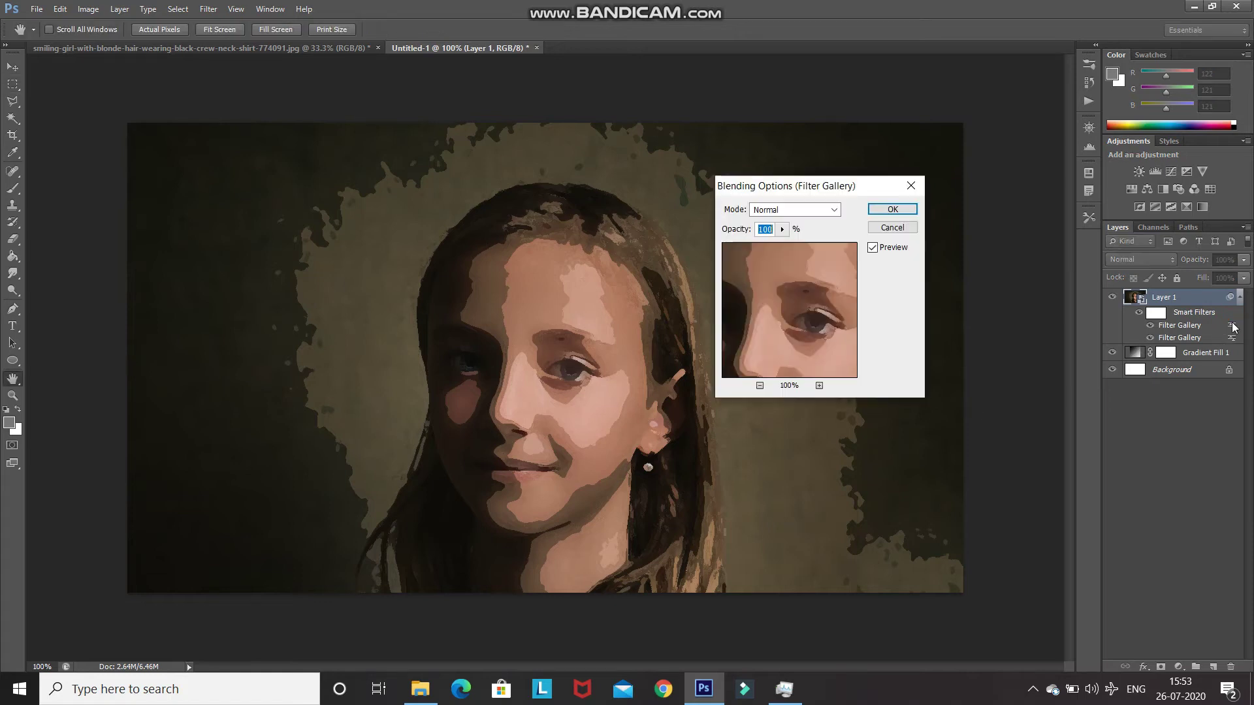
{"action": "key", "text": "BackSpace"}
{"action": "type", "text": "50"}
{"action": "left_click", "coordinate": [894, 212]}
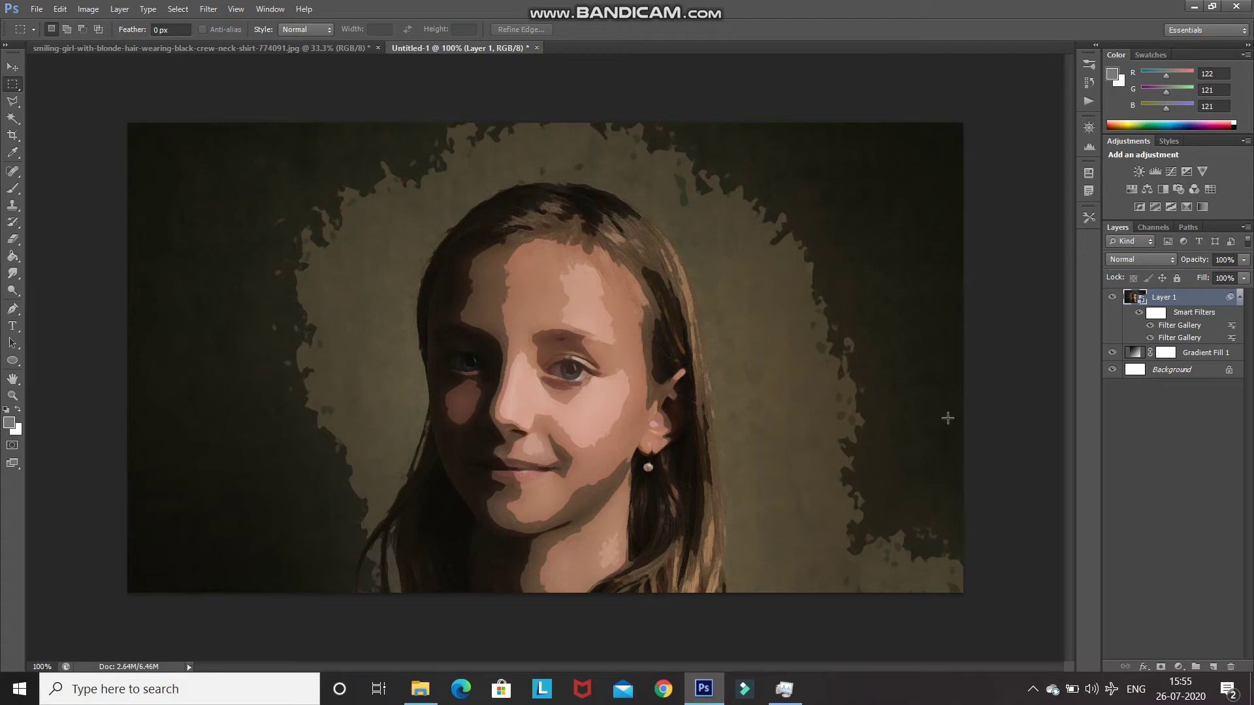
Apply the Oil Paint filter to the portrait with stylization 4, cleanliness 3, scale 0.1, and bristle detail, angular direction and shine at 0.
{"action": "left_click", "coordinate": [206, 9]}
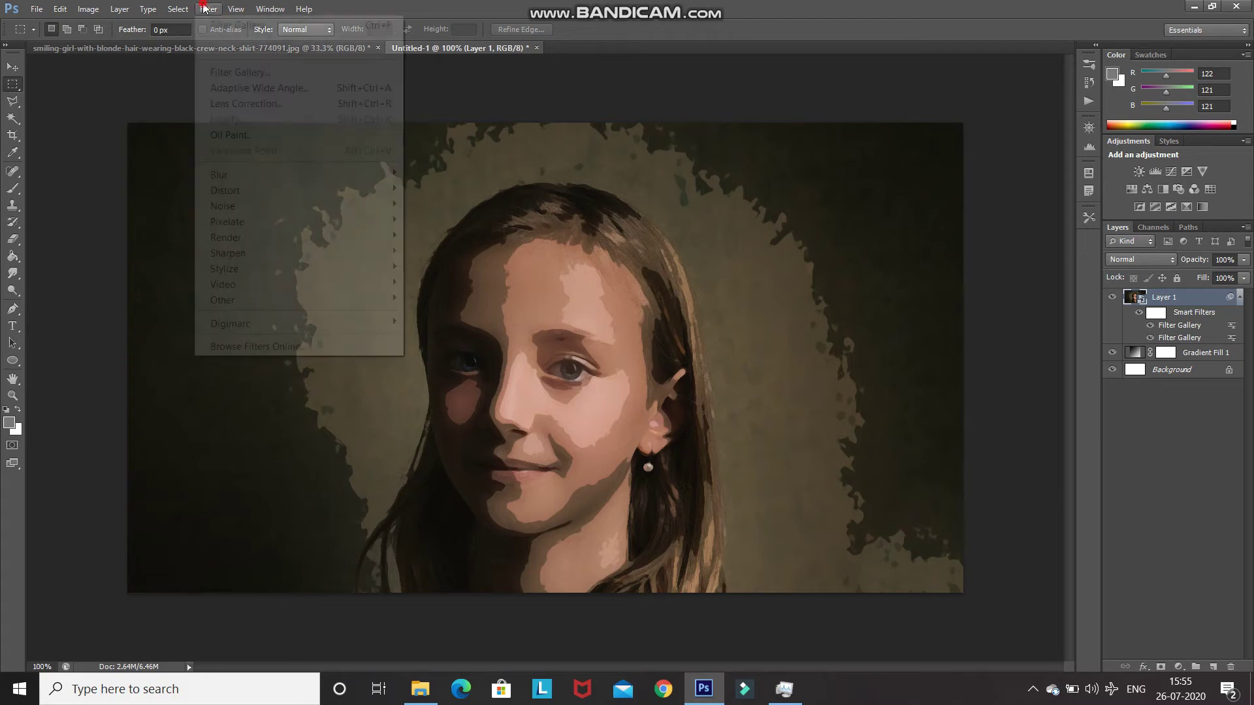
{"action": "left_click", "coordinate": [221, 137]}
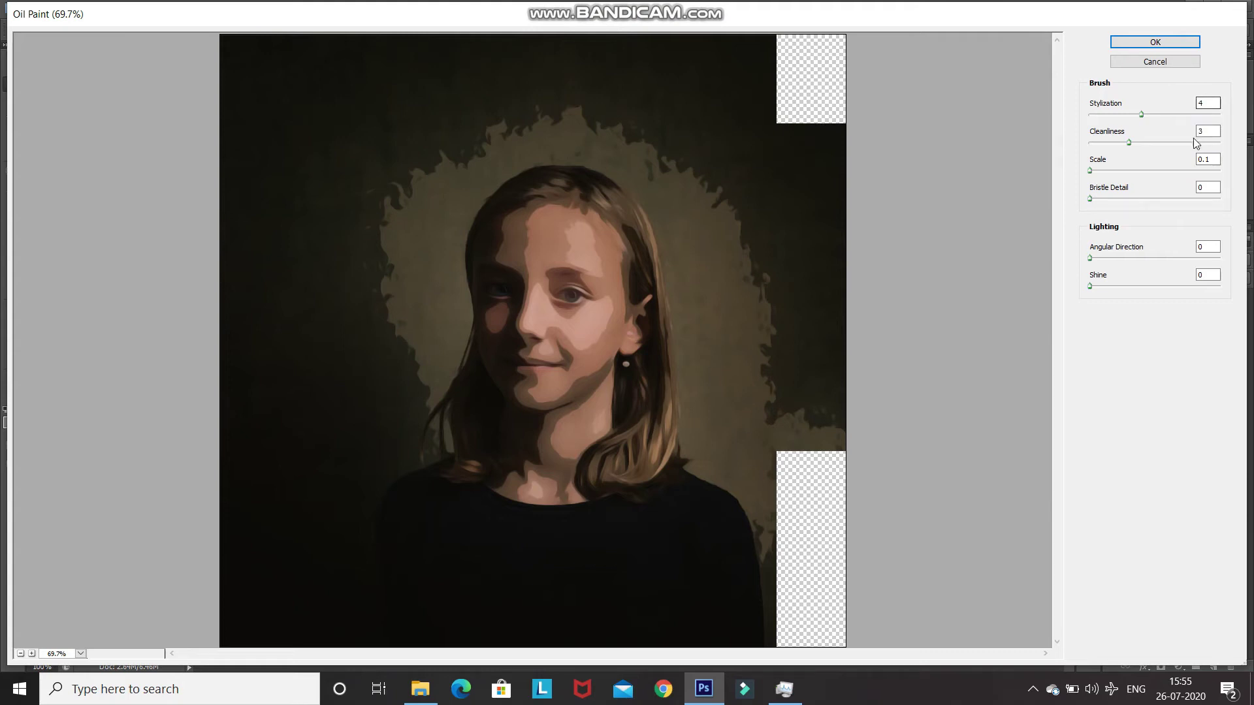
{"action": "left_click", "coordinate": [1210, 132]}
{"action": "left_click", "coordinate": [1201, 159]}
{"action": "key", "text": "Tab"}
{"action": "key", "text": "Tab"}
{"action": "key", "text": "Tab"}
{"action": "left_click", "coordinate": [1128, 41]}
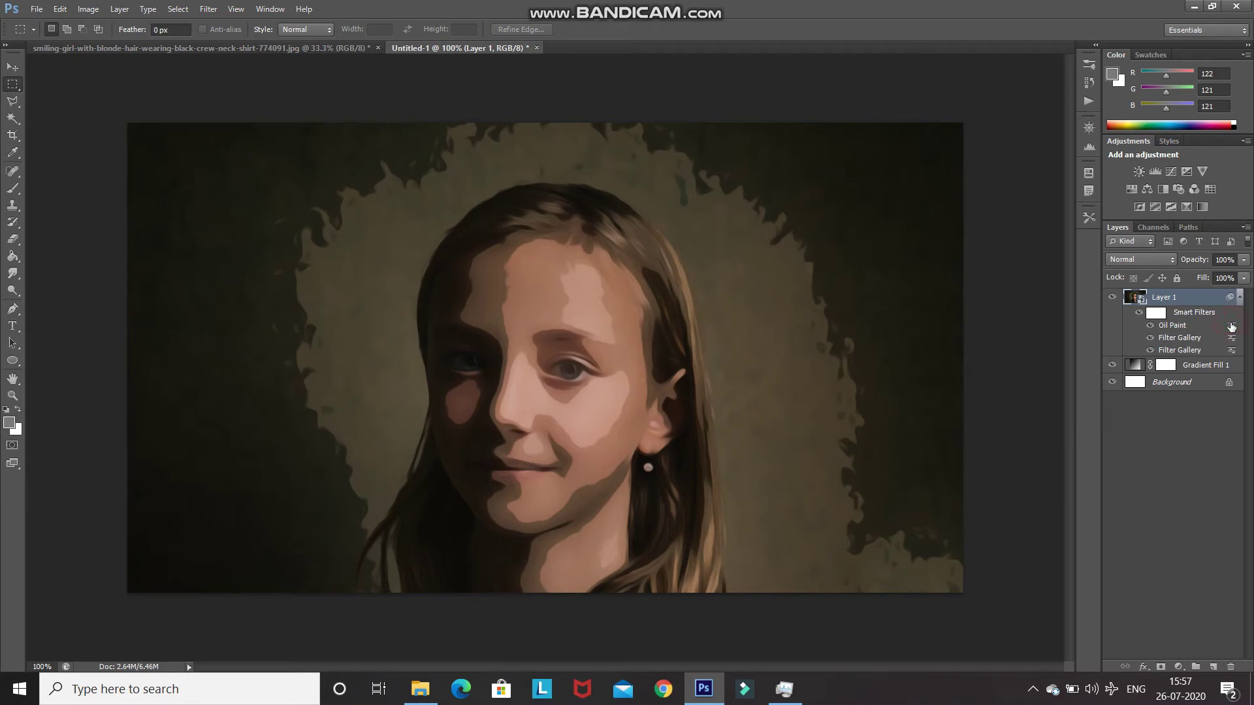
Lower the blending opacity of the Oil Paint smart filter on the portrait layer.
{"action": "double_click", "coordinate": [1232, 326]}
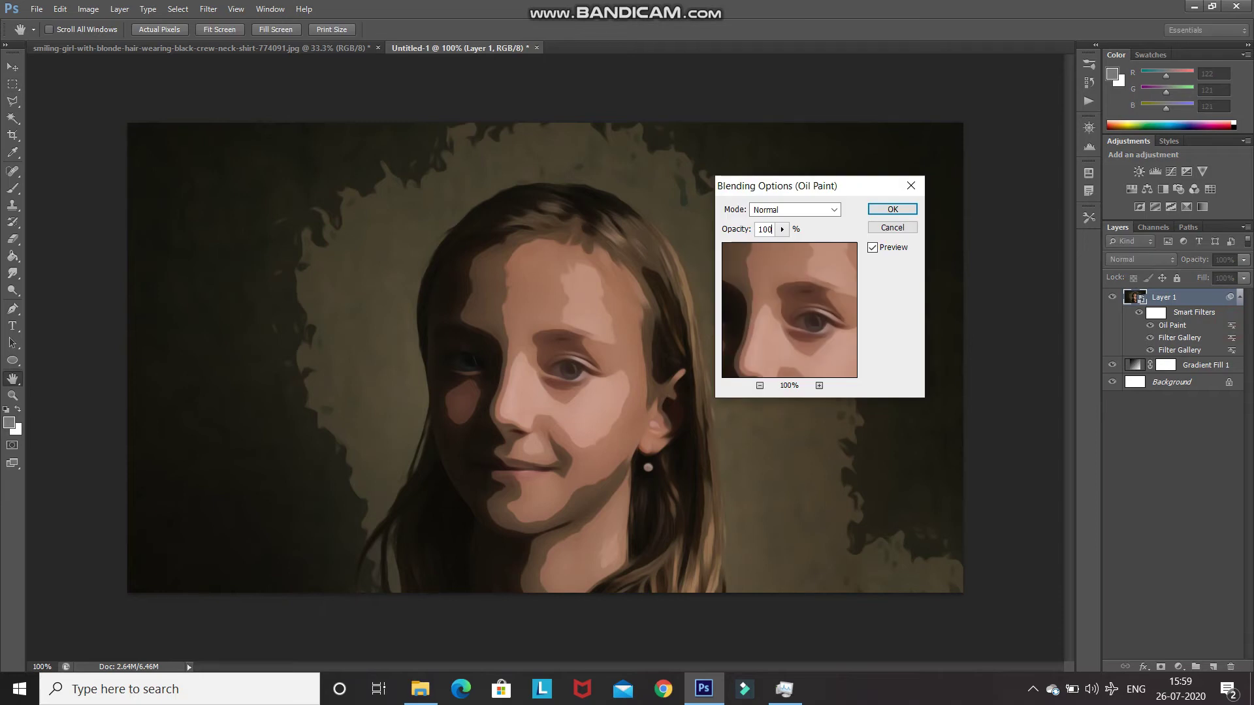
{"action": "key", "text": "BackSpace"}
{"action": "key", "text": "BackSpace"}
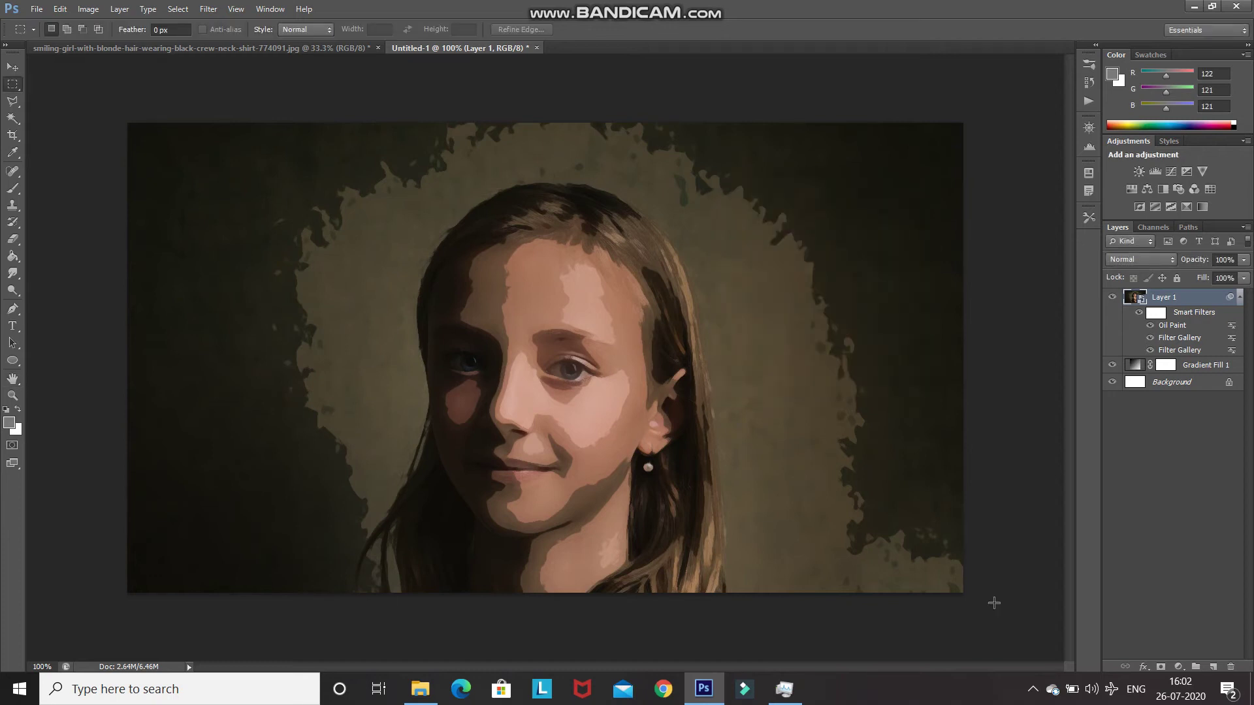
Add an inverted, fully black layer mask to the portrait layer and ready the Brush tool with white ffffff as foreground colour.
{"action": "left_click", "coordinate": [1160, 665]}
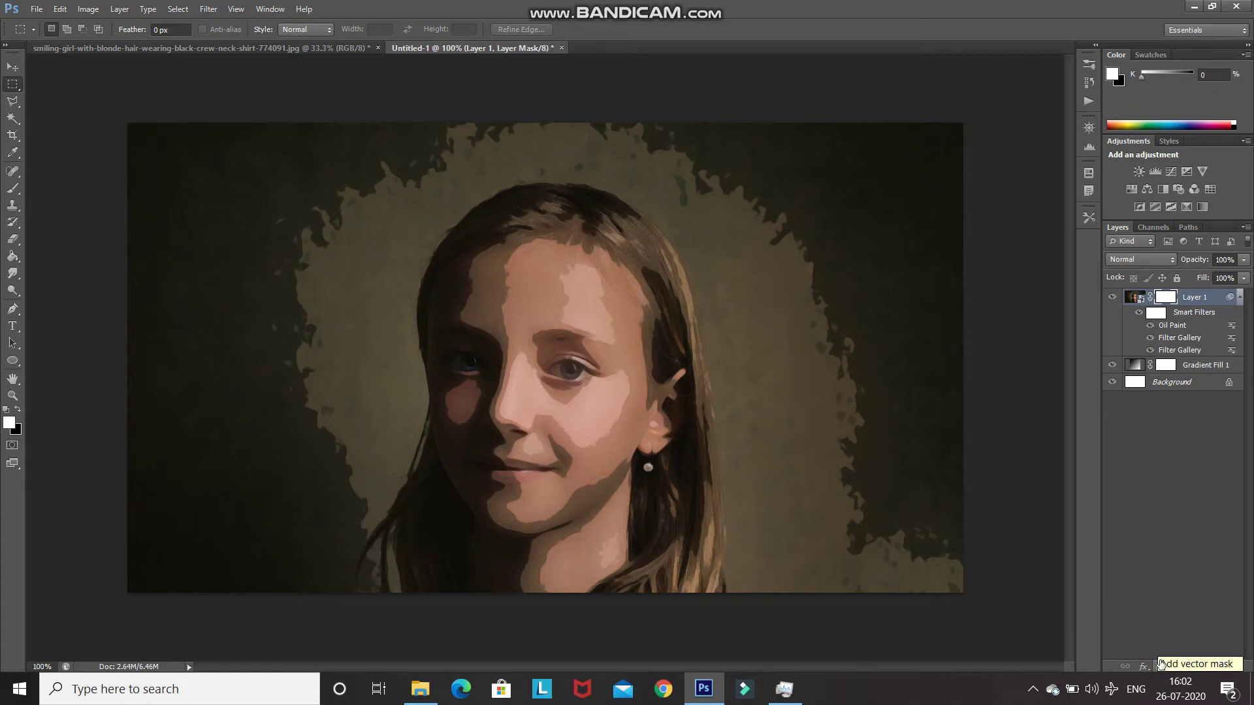
{"action": "key", "text": "ctrl+i"}
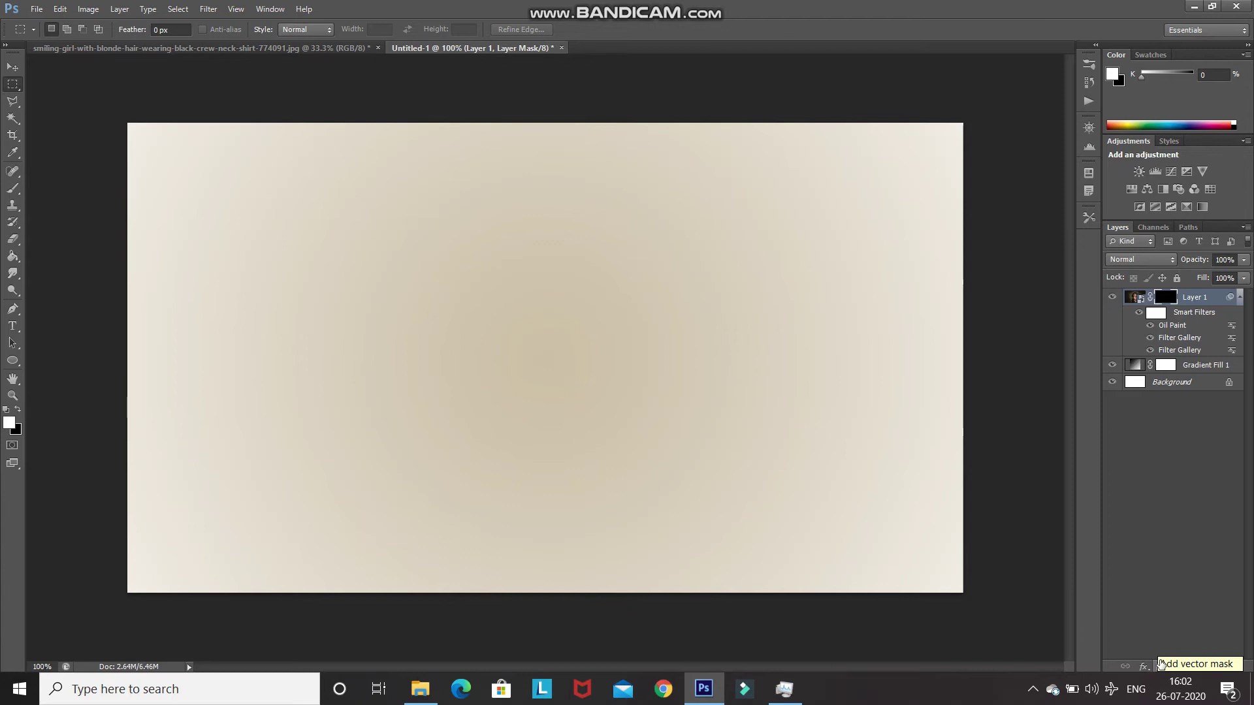
{"action": "left_click", "coordinate": [13, 192]}
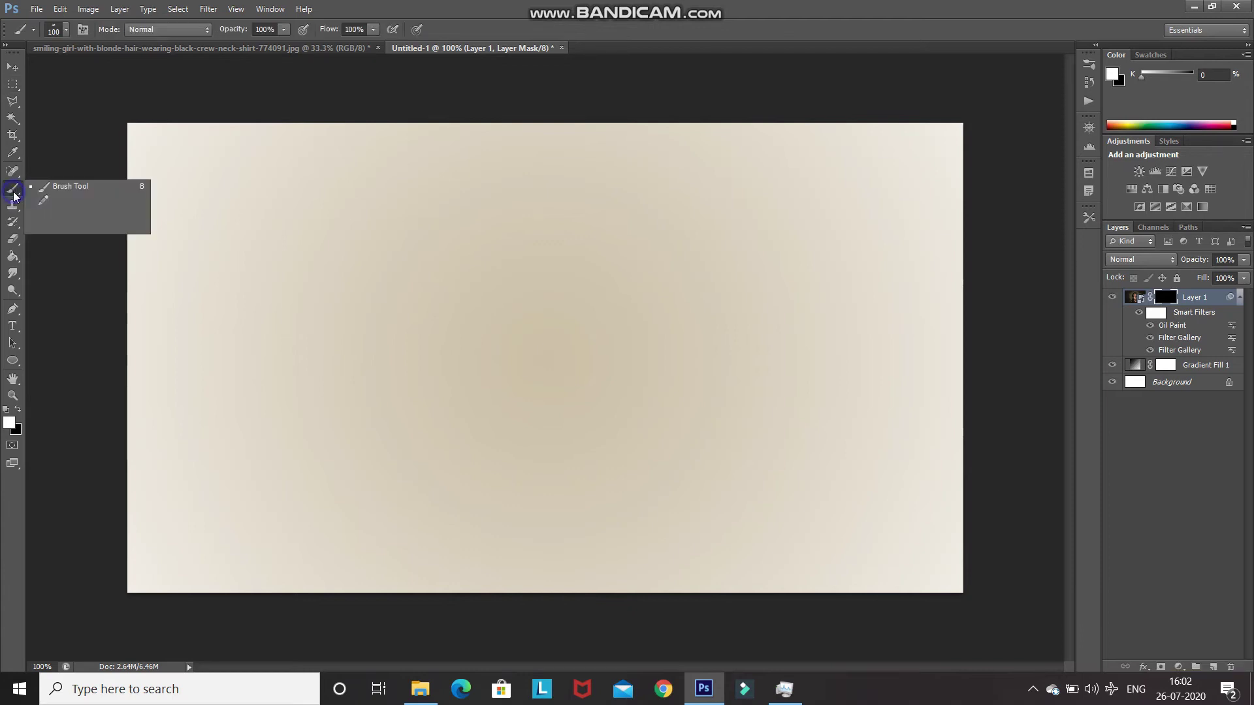
{"action": "left_click", "coordinate": [69, 186]}
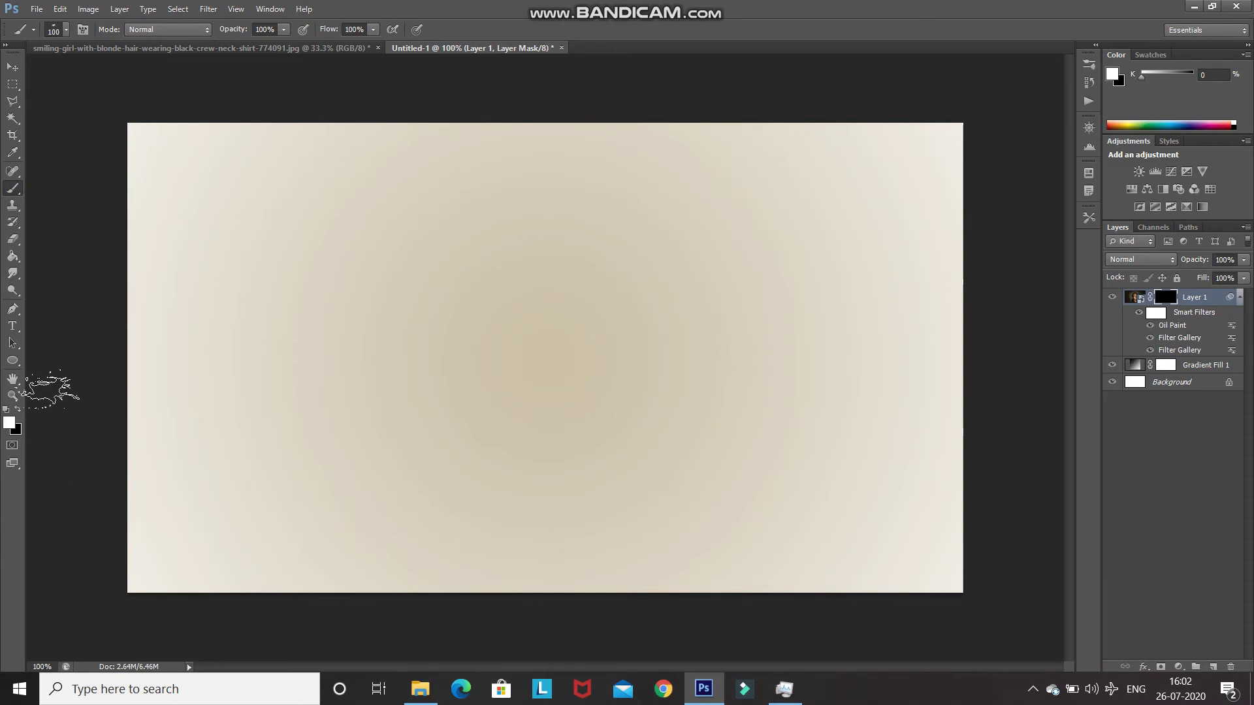
{"action": "left_click", "coordinate": [10, 422]}
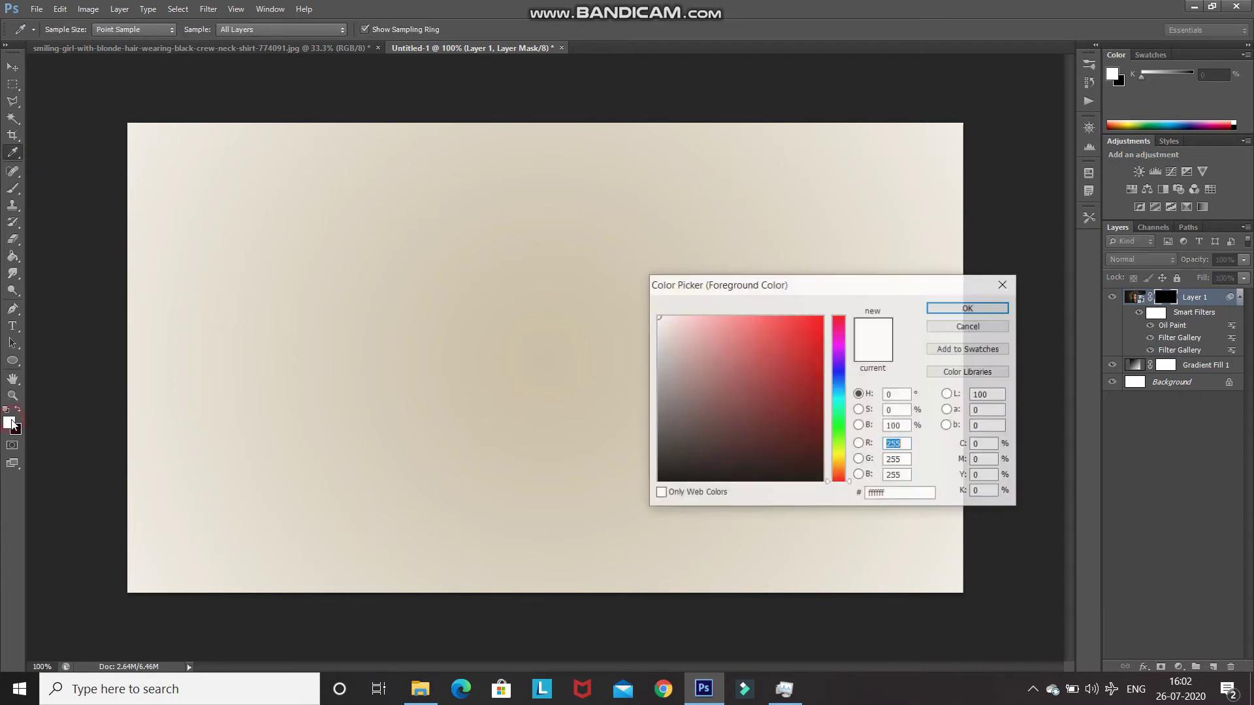
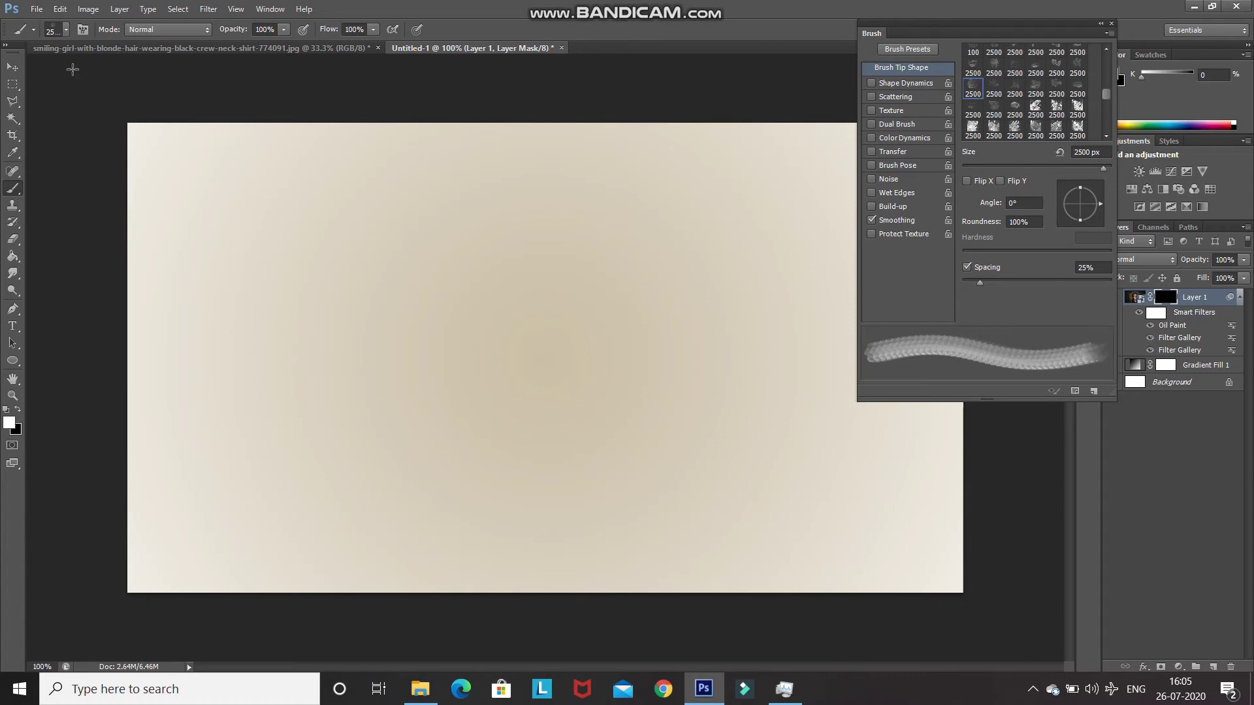
{"action": "left_click", "coordinate": [65, 30]}
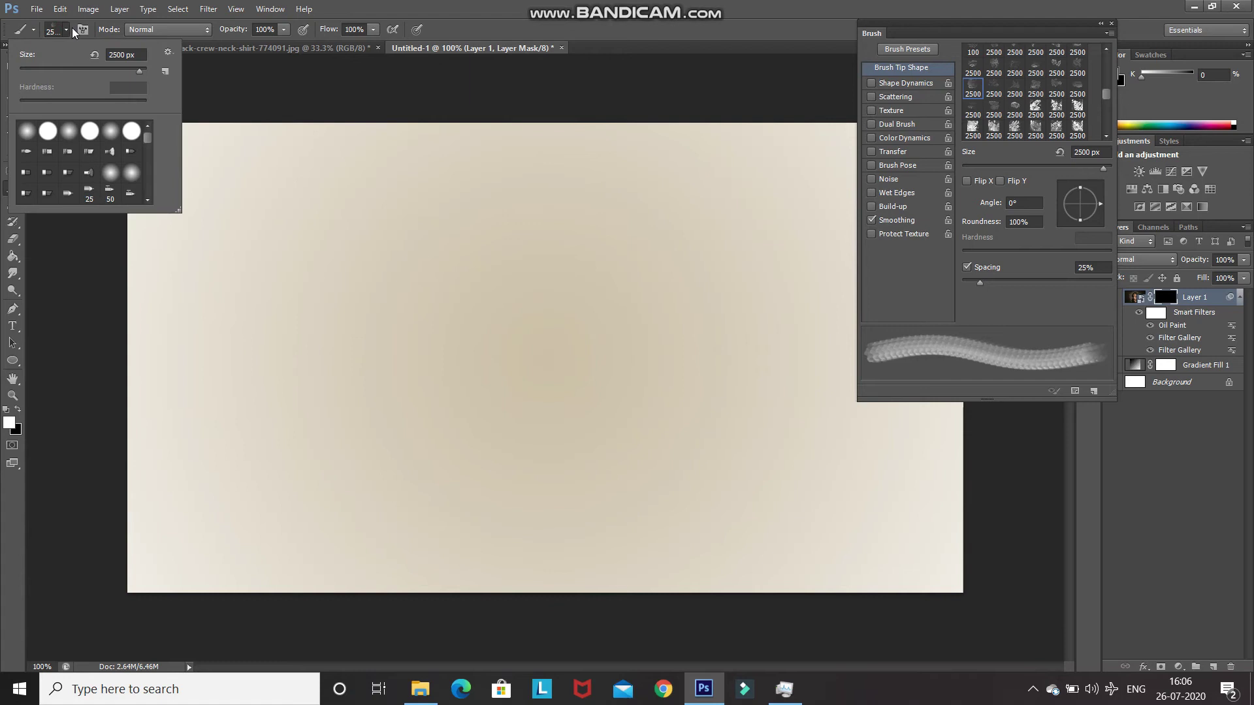
{"action": "left_click", "coordinate": [168, 52]}
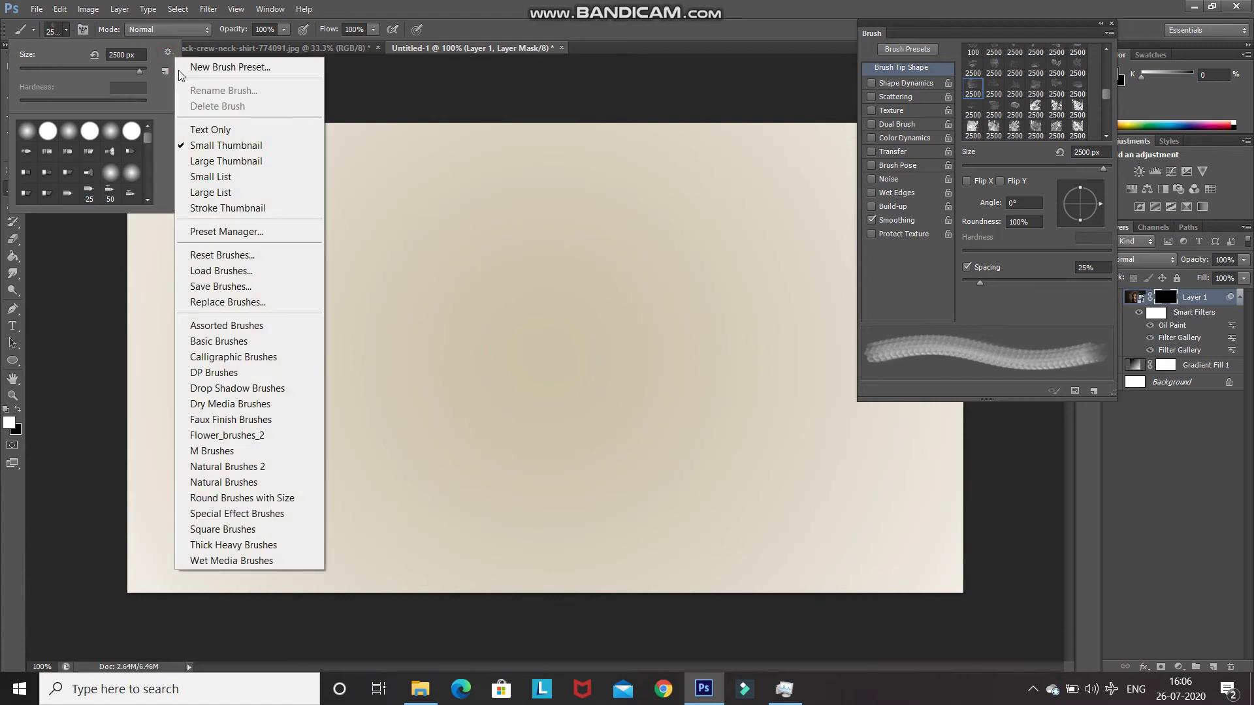
{"action": "left_click", "coordinate": [218, 270]}
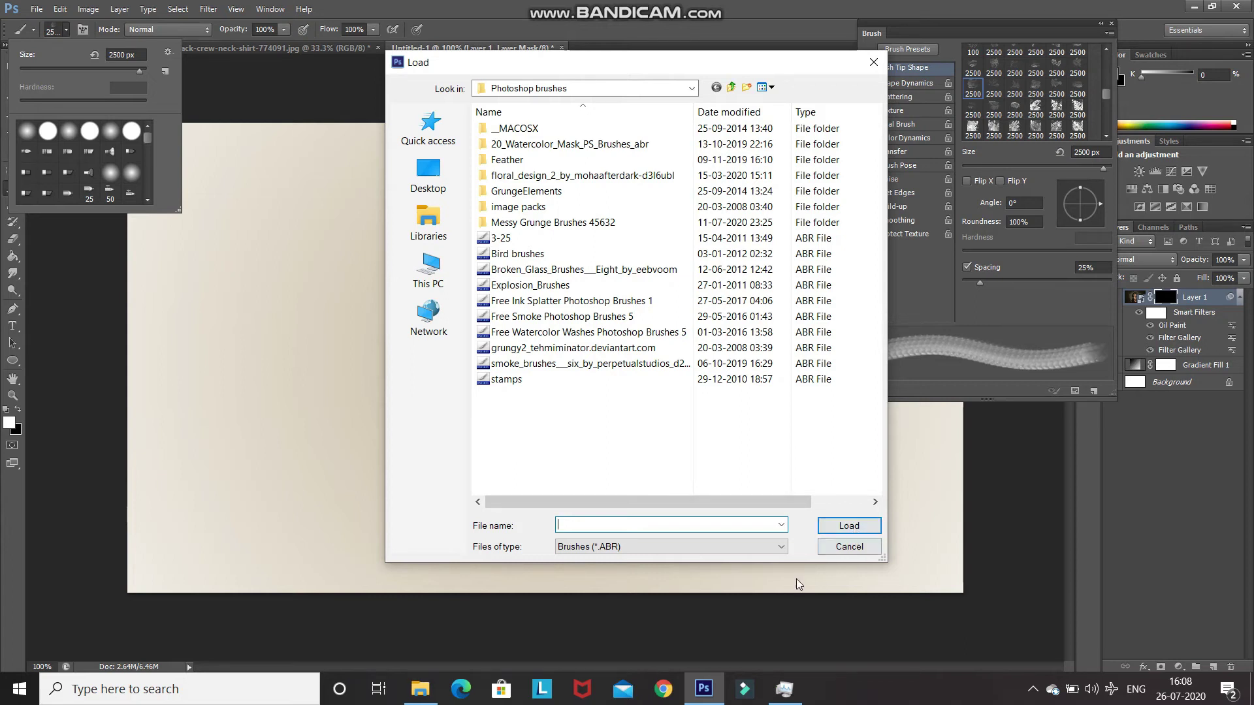
{"action": "left_click", "coordinate": [844, 550]}
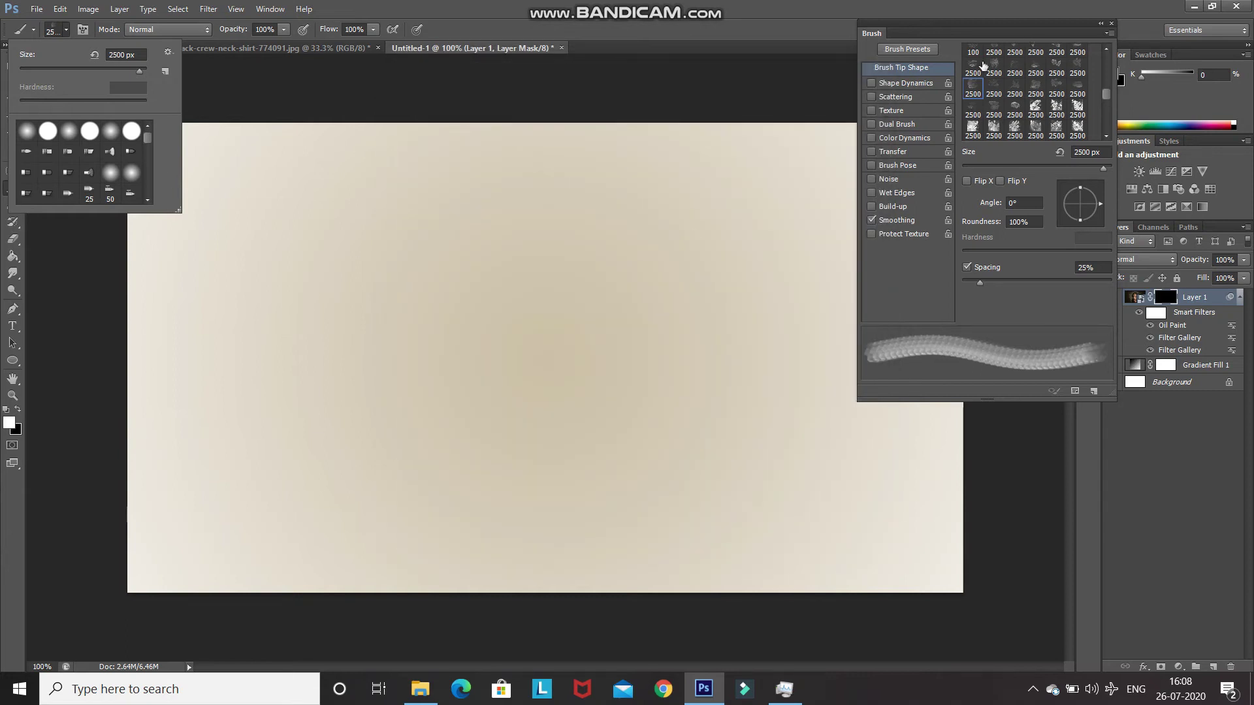
Paint white on the portrait's layer mask with a 600 px splatter brush to start revealing the face.
{"action": "left_click", "coordinate": [973, 88]}
{"action": "left_click", "coordinate": [673, 343]}
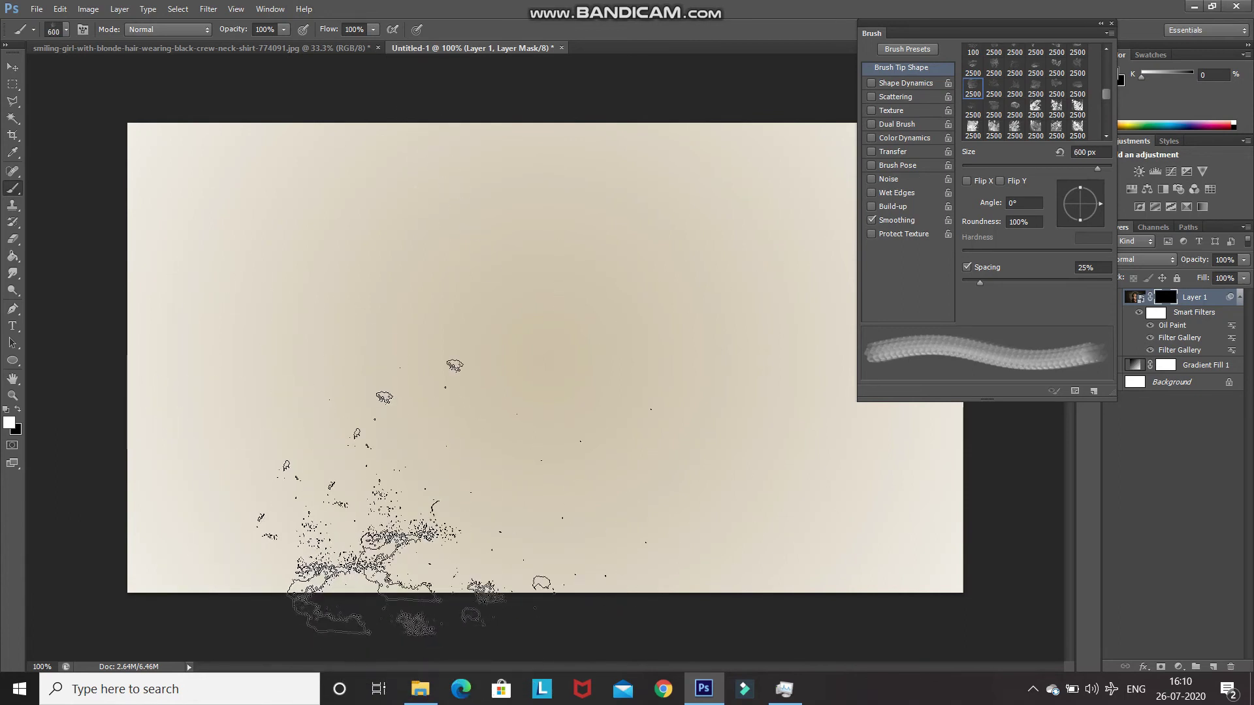
{"action": "left_click", "coordinate": [565, 392]}
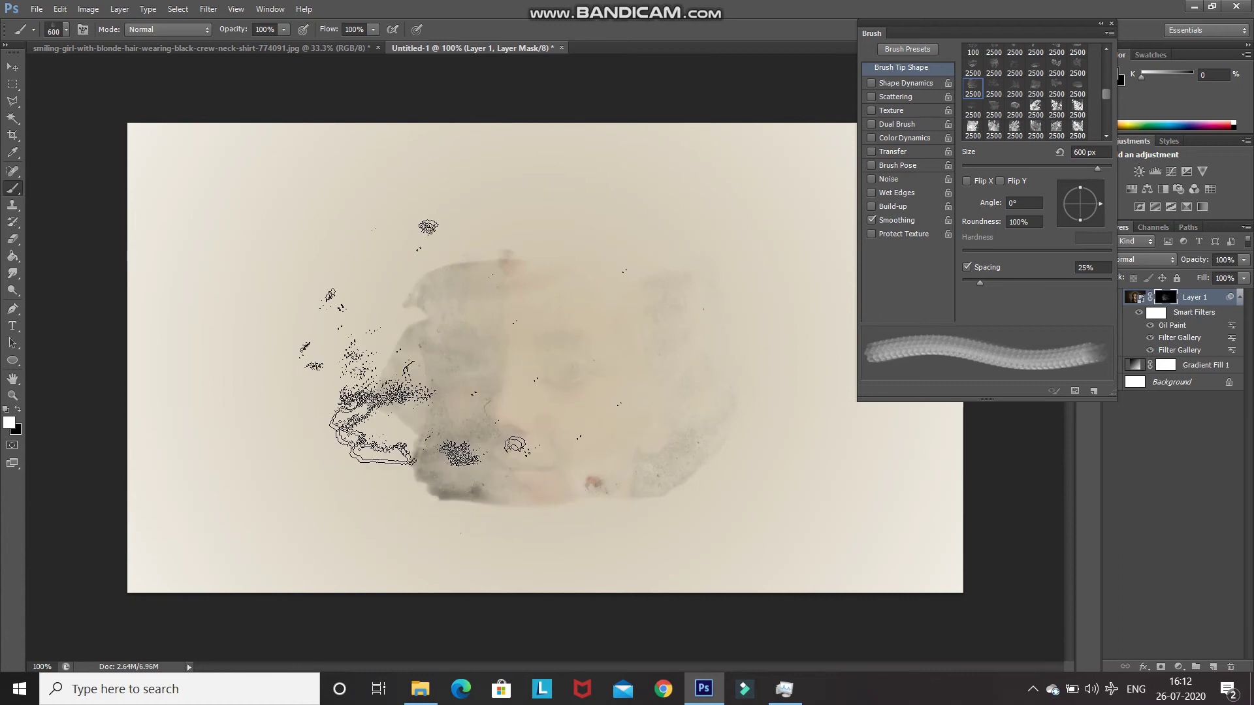
{"action": "left_click", "coordinate": [511, 415]}
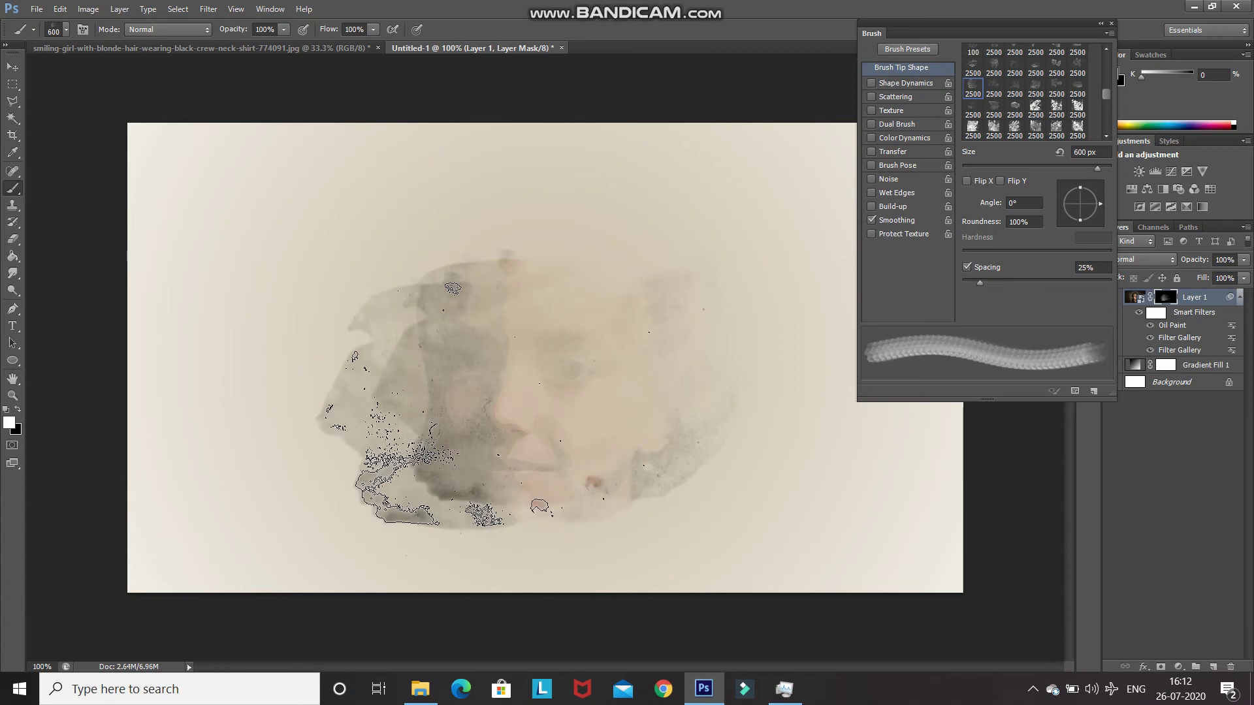
{"action": "left_click", "coordinate": [541, 371]}
Enlarge the brush to 700 px and reveal more of the face and hair on the mask with different splatter tips.
{"action": "key", "text": "bracketright"}
{"action": "key", "text": "period"}
{"action": "key", "text": "period"}
{"action": "key", "text": "period"}
{"action": "key", "text": "period"}
{"action": "key", "text": "period"}
{"action": "mouse_move", "coordinate": [477, 405]}
{"action": "left_mouse_down"}
{"action": "mouse_move", "coordinate": [510, 490]}
{"action": "mouse_move", "coordinate": [591, 460]}
{"action": "left_mouse_up"}
{"action": "key", "text": "period"}
{"action": "key", "text": "period"}
{"action": "left_click", "coordinate": [579, 299]}
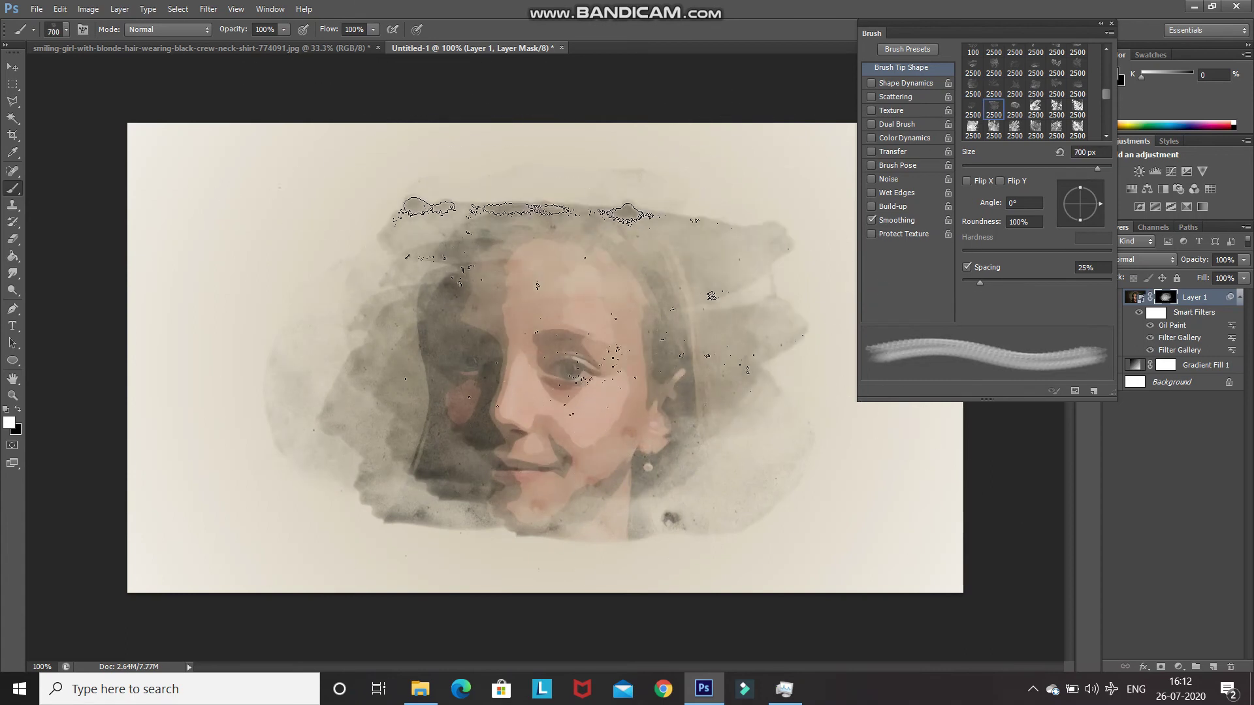
Build up the face, neck and upper hair on the mask using further 700 px splatter tips.
{"action": "key", "text": "comma"}
{"action": "key", "text": "comma"}
{"action": "key", "text": "comma"}
{"action": "key", "text": "comma"}
{"action": "key", "text": "comma"}
{"action": "key", "text": "comma"}
{"action": "key", "text": "comma"}
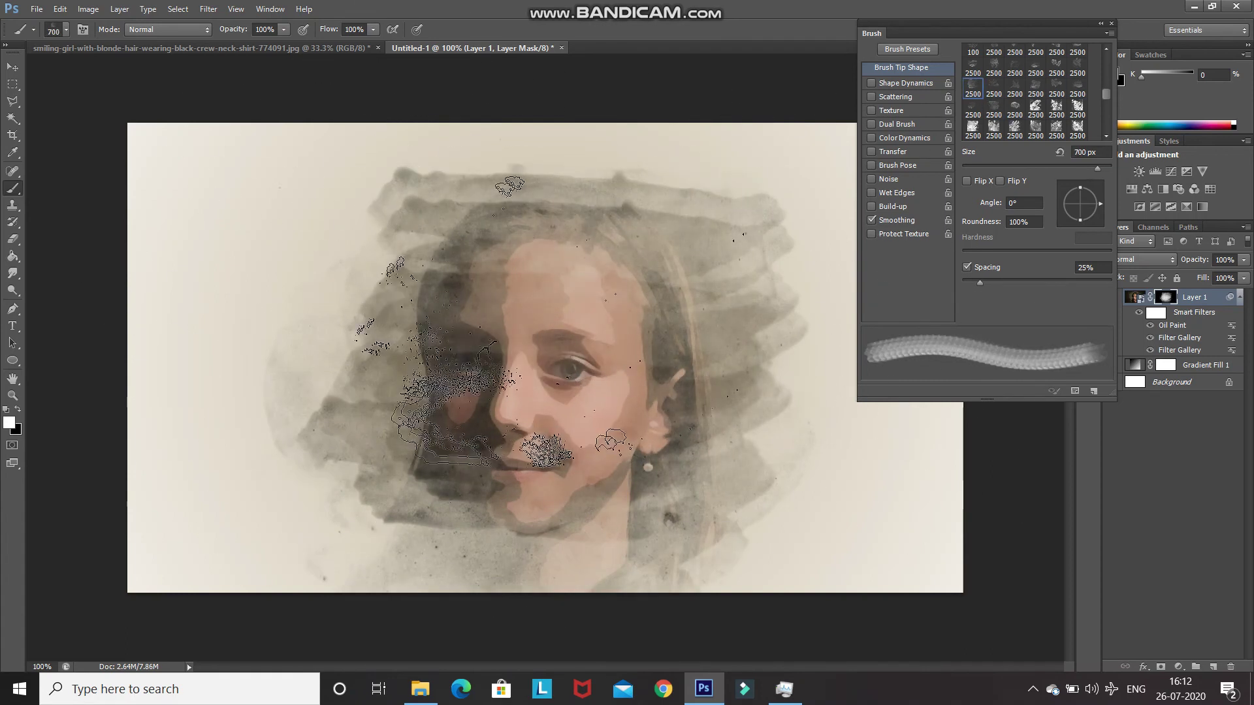
{"action": "key", "text": "comma"}
{"action": "key", "text": "comma"}
{"action": "key", "text": "comma"}
{"action": "key", "text": "comma"}
{"action": "key", "text": "comma"}
{"action": "left_click", "coordinate": [571, 255]}
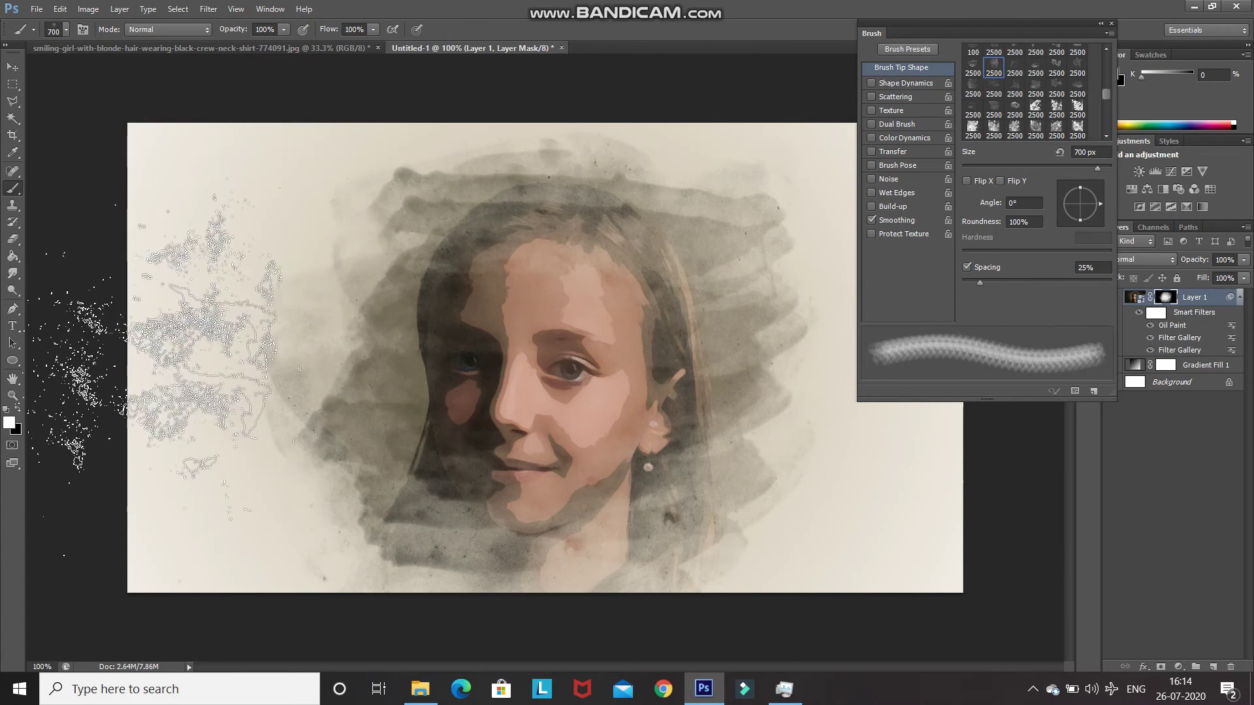
Paint faint stains and specks on the mask across the background around the portrait, varying splatter tips and sizes from 2400 to 400 px.
{"action": "left_click", "coordinate": [993, 88]}
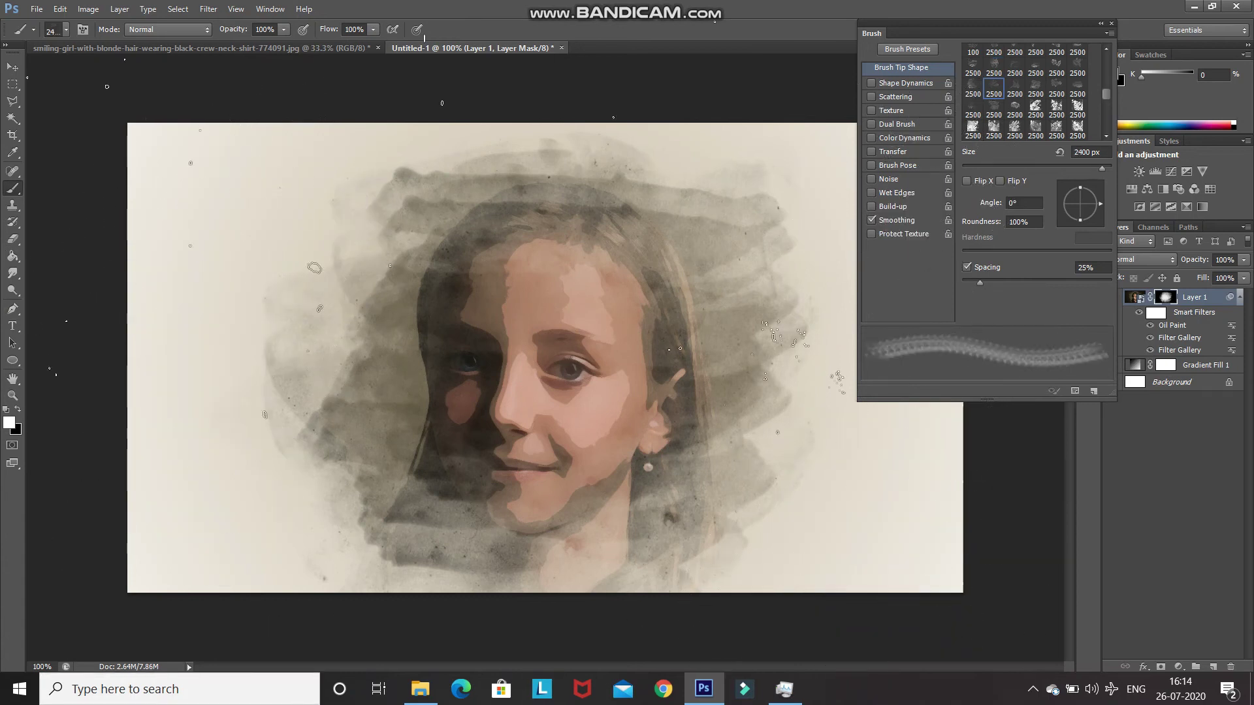
{"action": "left_click", "coordinate": [264, 414]}
{"action": "left_click", "coordinate": [1014, 68]}
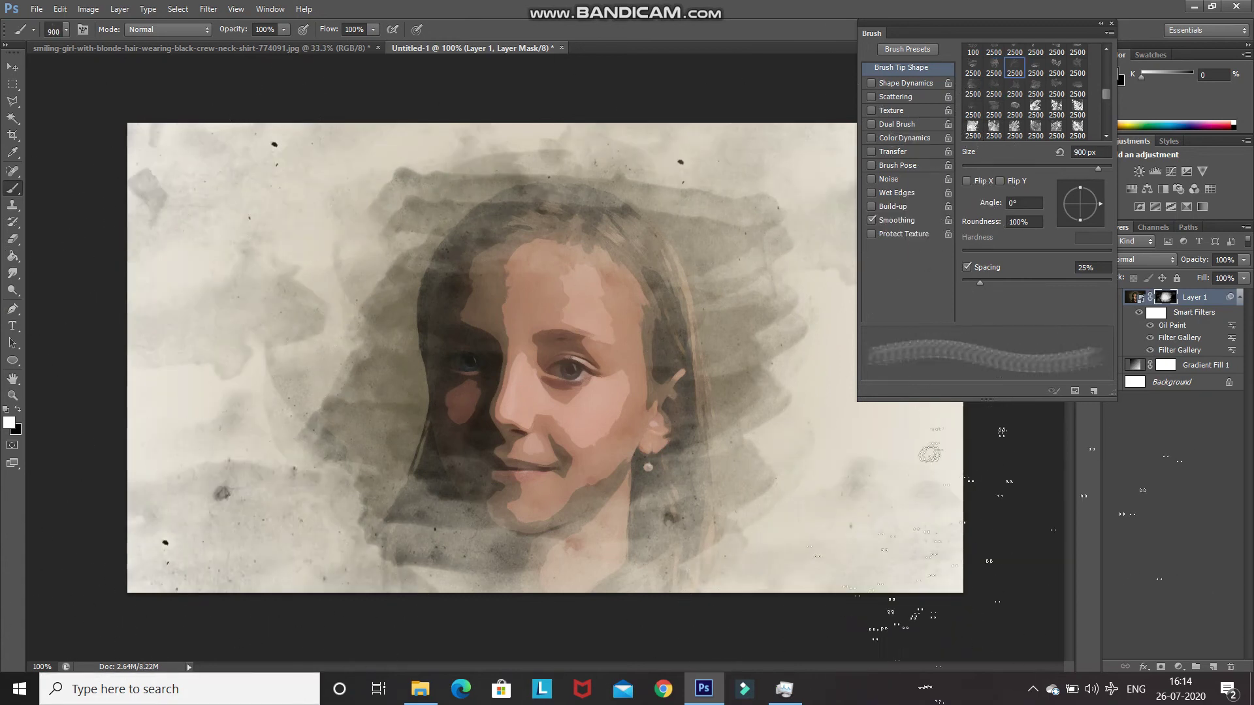
{"action": "mouse_move", "coordinate": [986, 27]}
{"action": "left_mouse_down"}
{"action": "mouse_move", "coordinate": [1053, 28]}
{"action": "mouse_move", "coordinate": [906, 28]}
{"action": "left_mouse_up"}
{"action": "left_click", "coordinate": [1058, 88]}
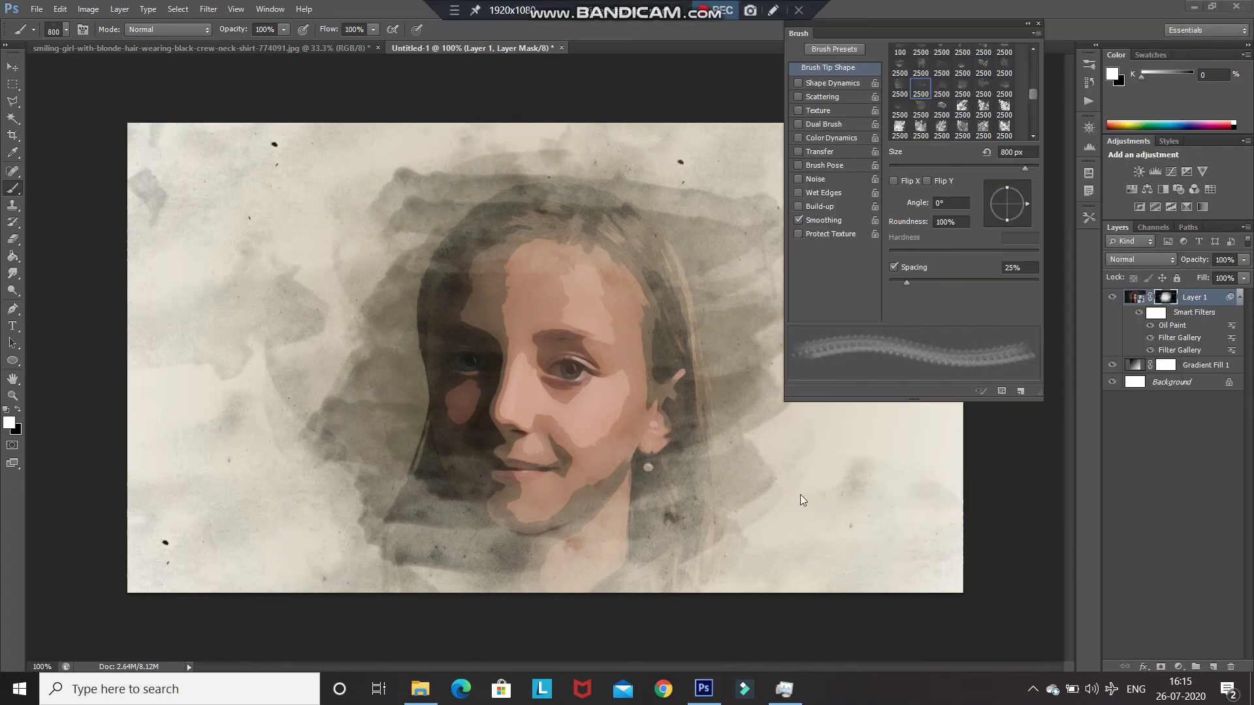
{"action": "left_click", "coordinate": [920, 109]}
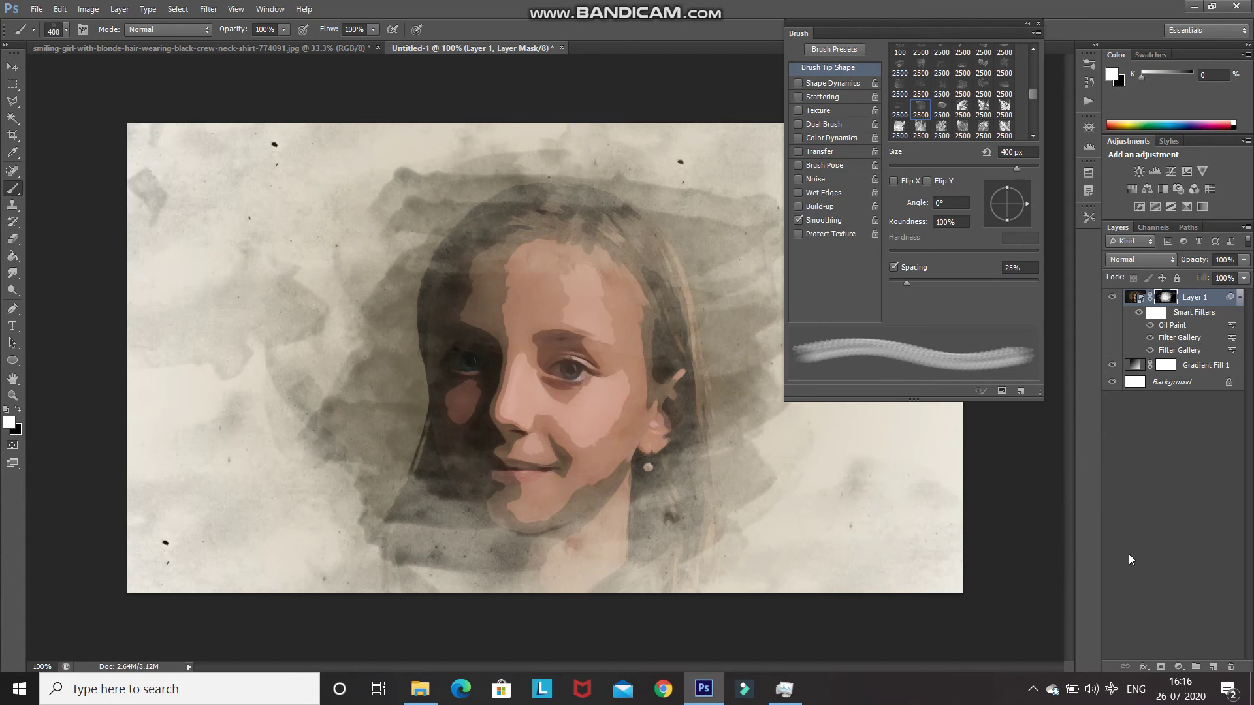
Add a new layer above the portrait and set the foreground colour to grey 7a7979.
{"action": "left_click", "coordinate": [1214, 667]}
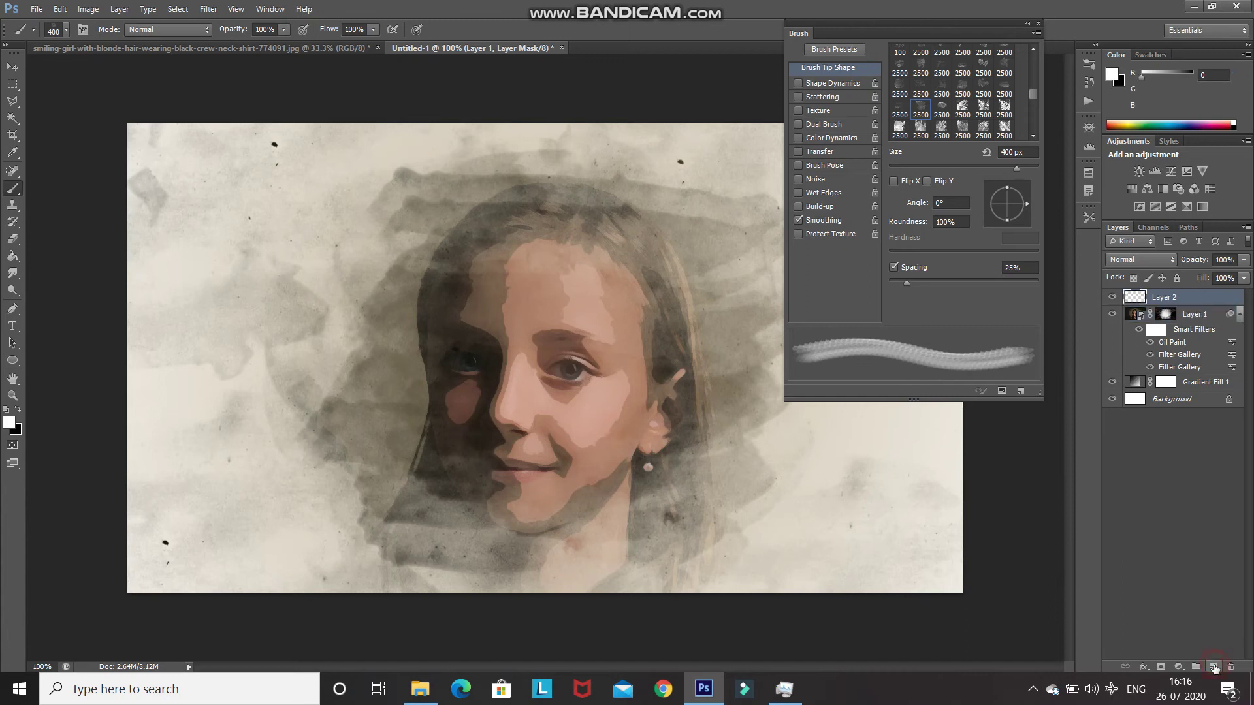
{"action": "left_click", "coordinate": [9, 423]}
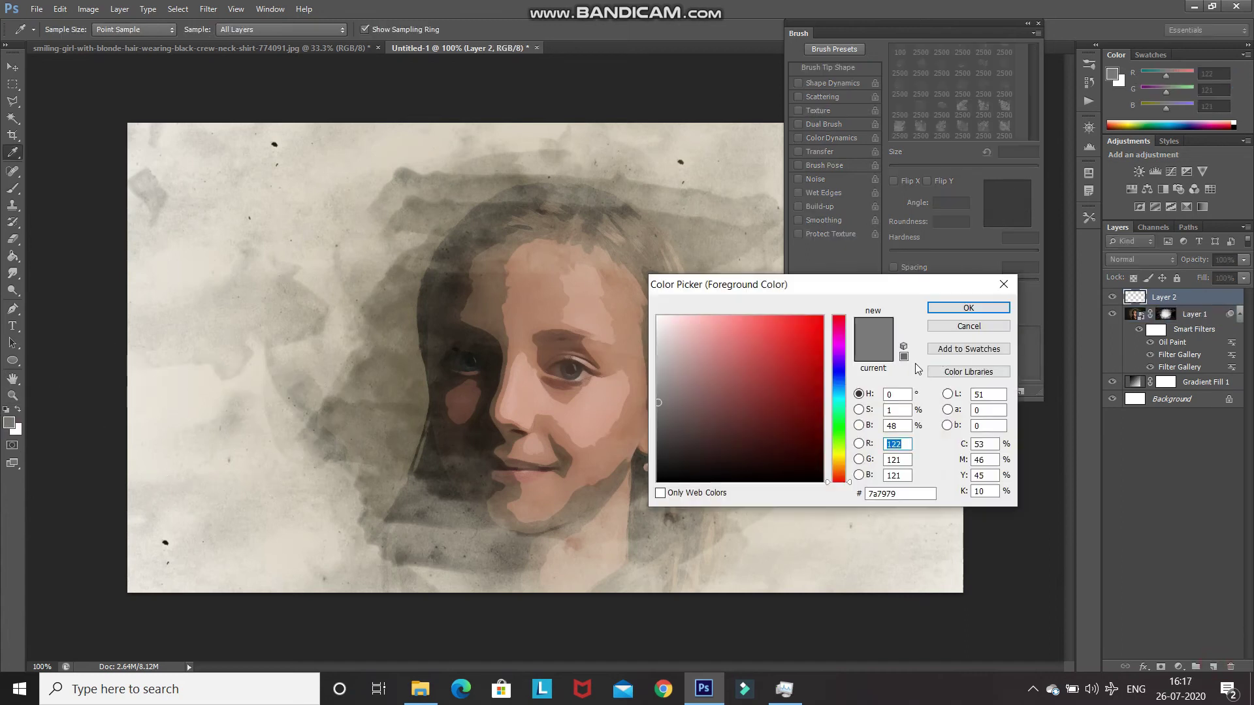
{"action": "left_click", "coordinate": [967, 308]}
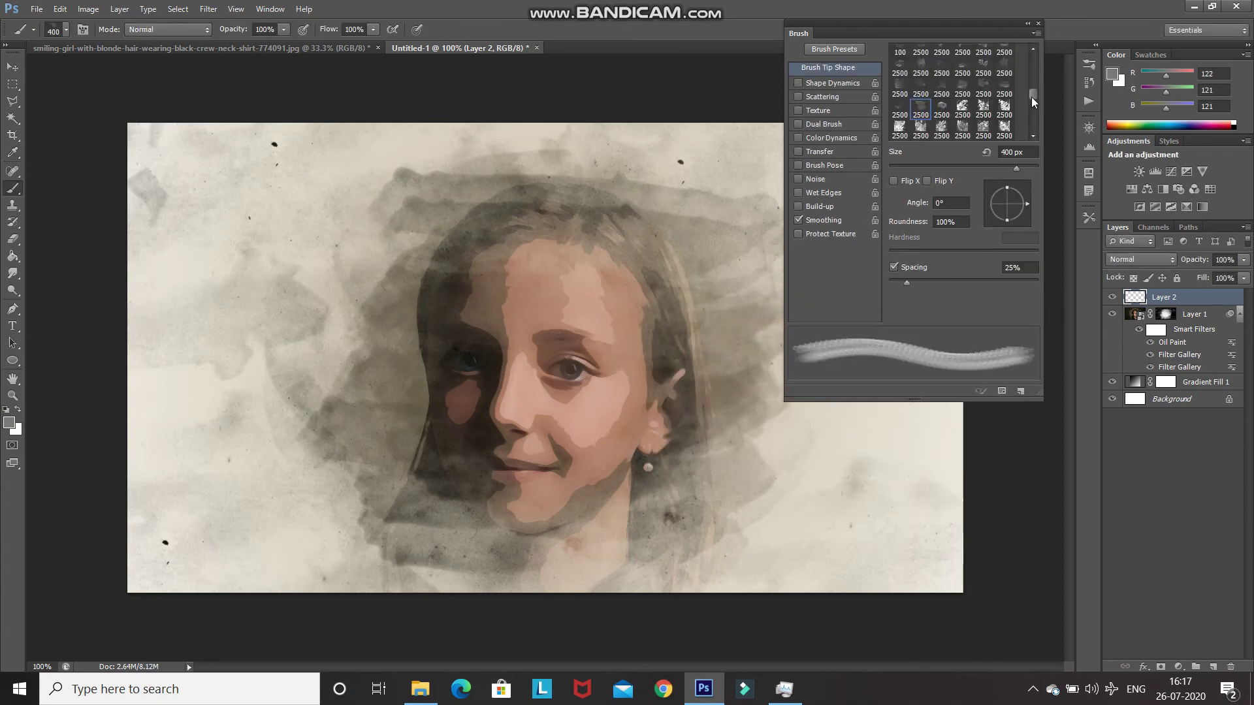
Stamp grey splatters with a 200 px splatter brush at the canvas's left edge and lower-right corner on the new layer.
{"action": "left_click_drag", "start_coordinate": [1032, 97], "coordinate": [1032, 113]}
{"action": "left_click", "coordinate": [983, 89]}
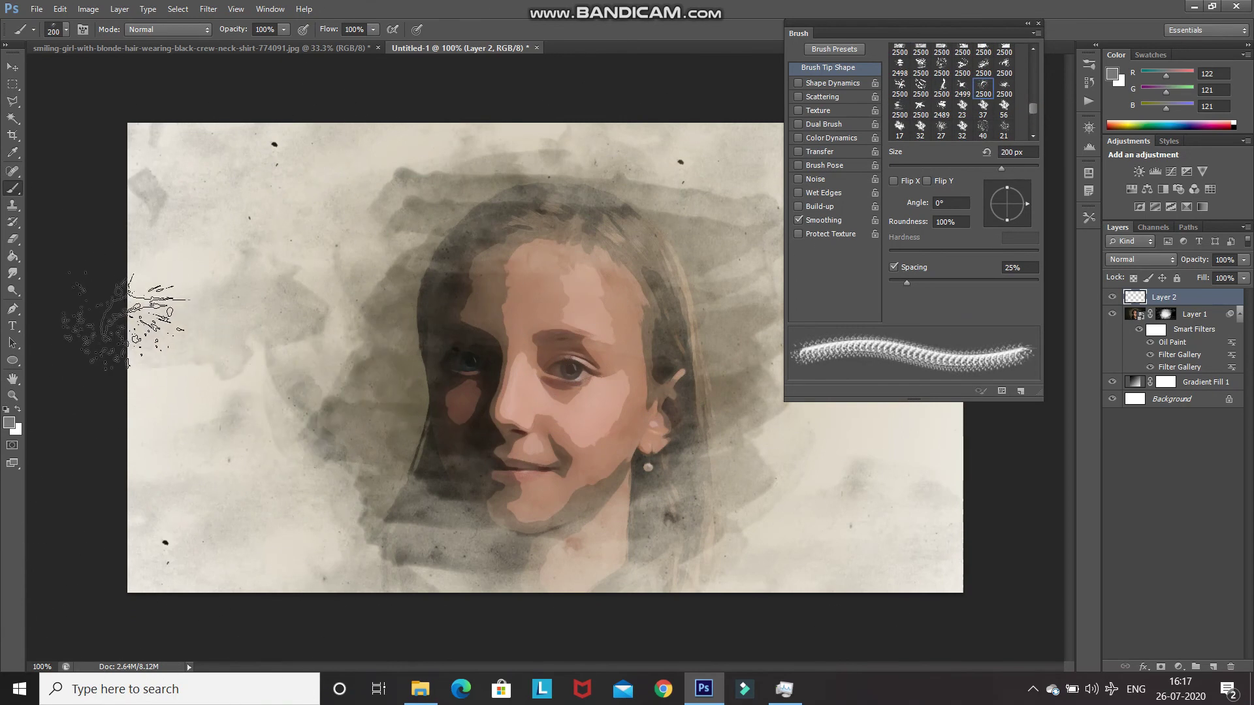
{"action": "left_click", "coordinate": [128, 320]}
{"action": "left_click", "coordinate": [983, 585]}
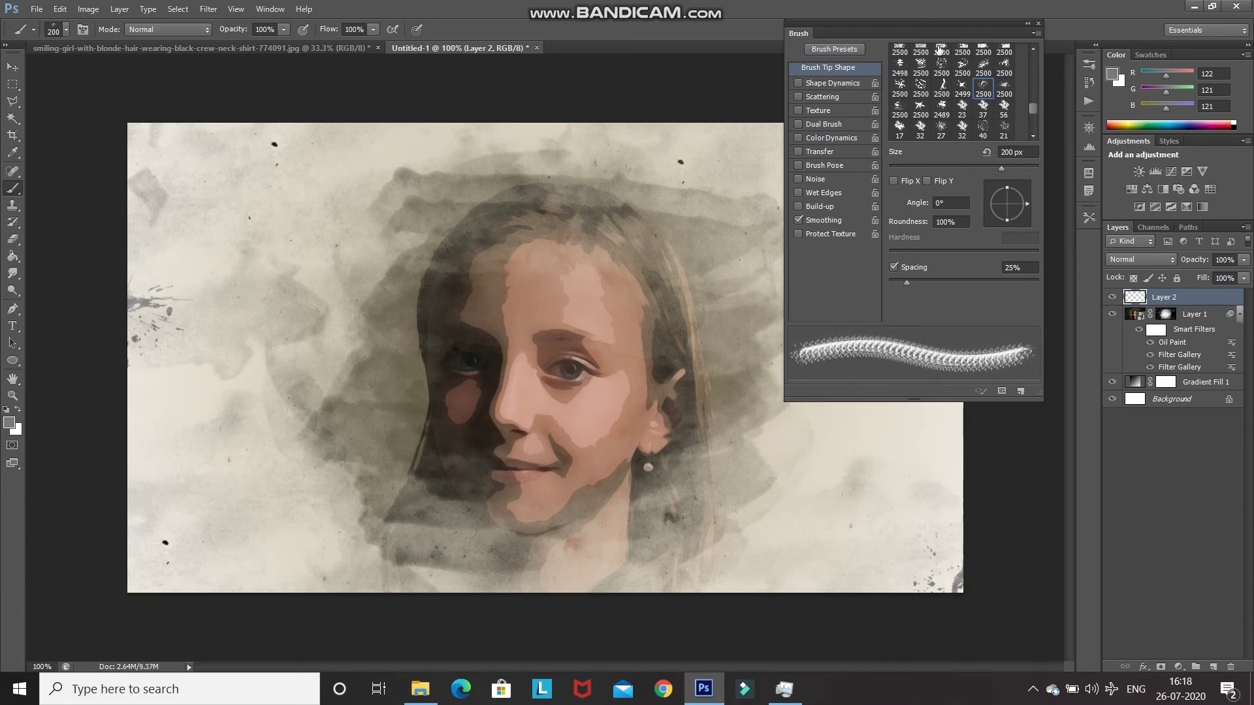
Stamp larger grey splatters along the canvas's right edge with a different splatter tip at 300 px.
{"action": "left_click", "coordinate": [1004, 85]}
{"action": "left_click", "coordinate": [917, 457]}
{"action": "left_click_drag", "start_coordinate": [924, 31], "coordinate": [1107, 32]}
{"action": "left_click", "coordinate": [897, 258]}
{"action": "key", "text": "ctrl+z"}
{"action": "left_click_drag", "start_coordinate": [1018, 26], "coordinate": [859, 8]}
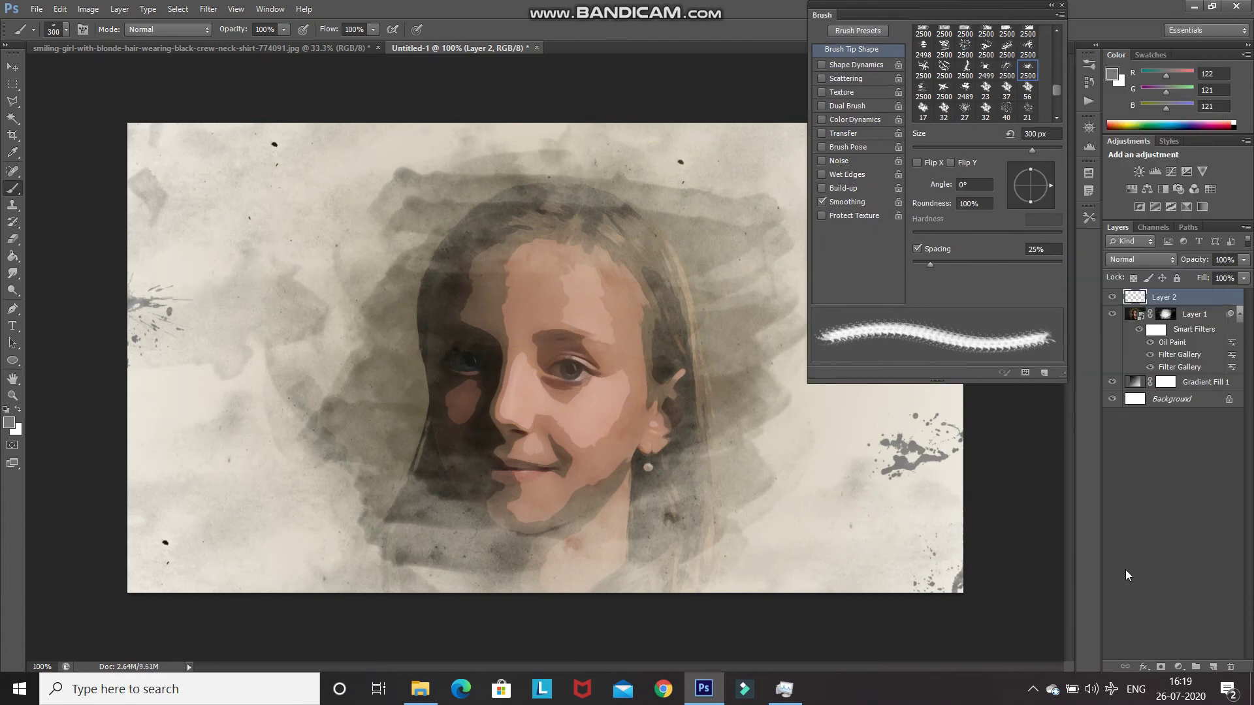
Set the fill of the grey splatter layer to 50% and collapse the brush settings.
{"action": "left_click", "coordinate": [1223, 278]}
{"action": "type", "text": "0"}
{"action": "key", "text": "Return"}
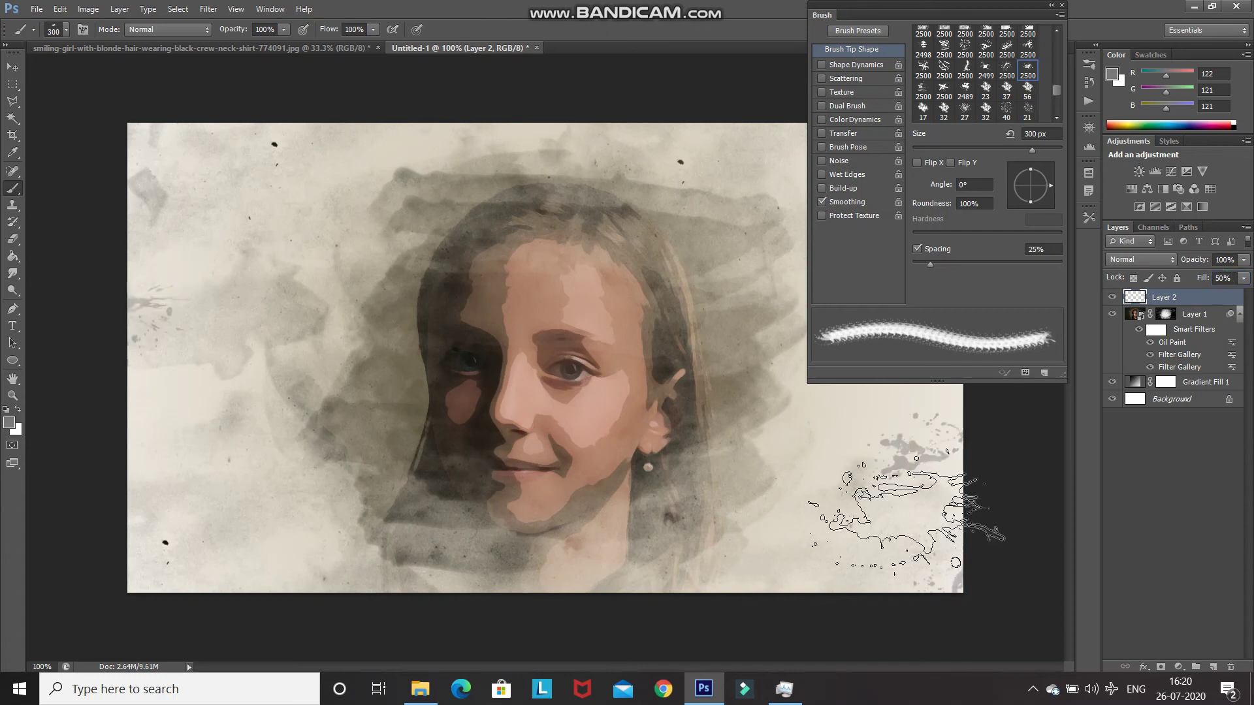
{"action": "left_click", "coordinate": [1049, 6]}
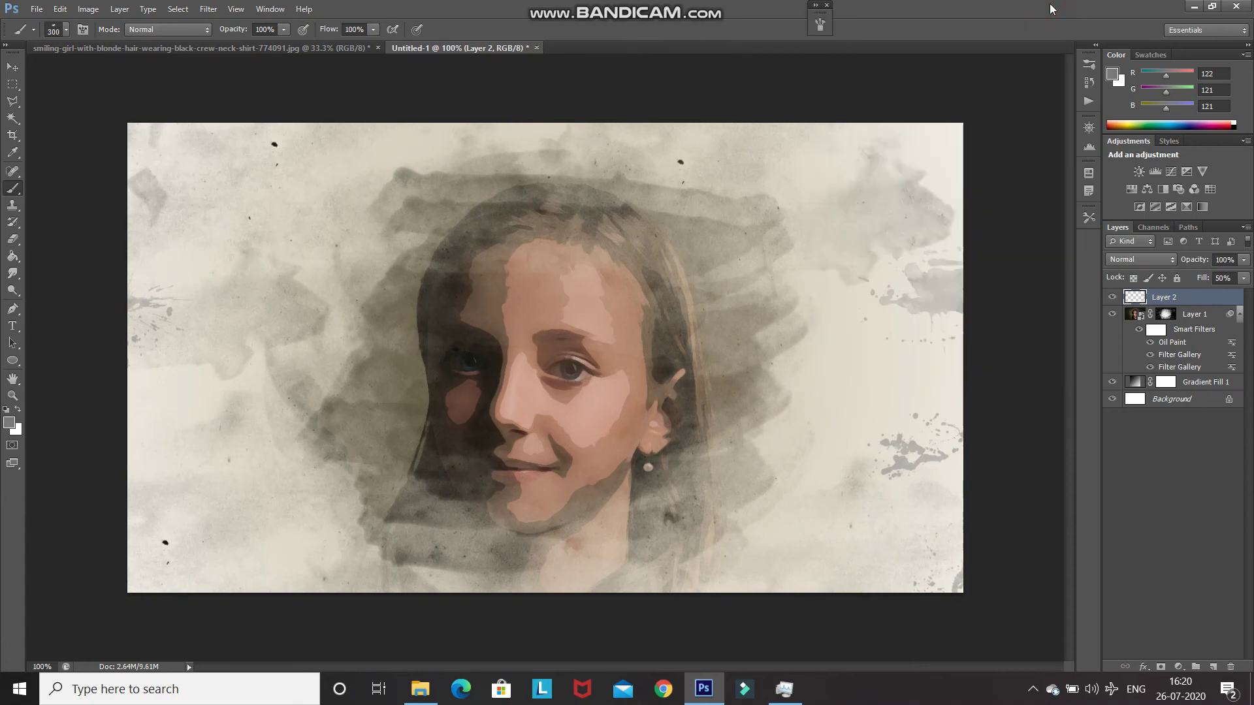
Add a Brightness/Contrast adjustment layer above the splatter layer with contrast 15.
{"action": "left_click", "coordinate": [1177, 667]}
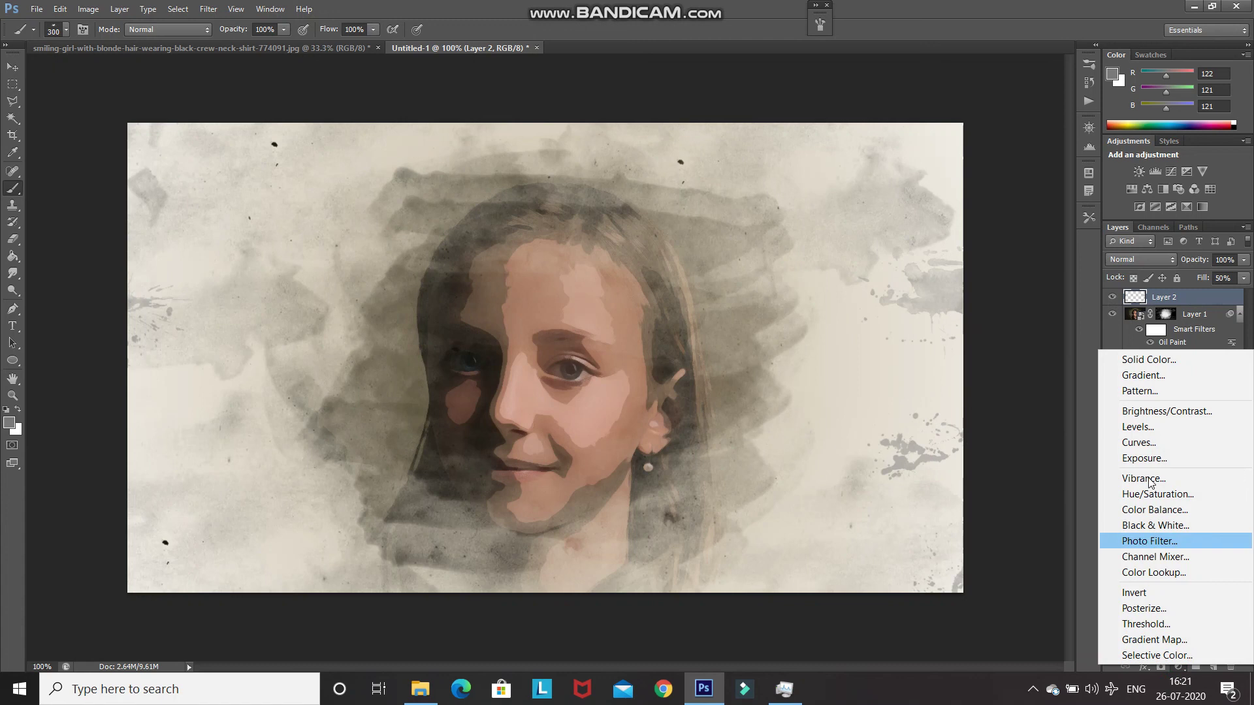
{"action": "left_click", "coordinate": [1149, 411]}
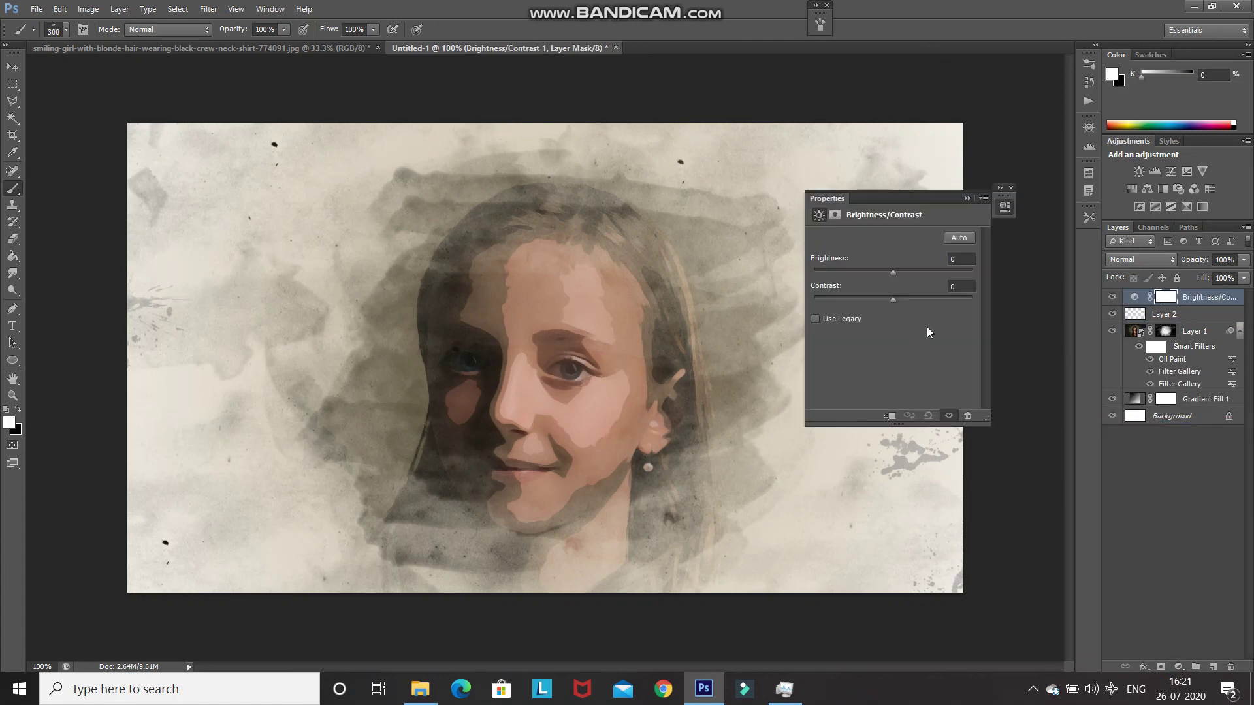
{"action": "left_click", "coordinate": [962, 289]}
{"action": "type", "text": "15"}
{"action": "left_click", "coordinate": [967, 198]}
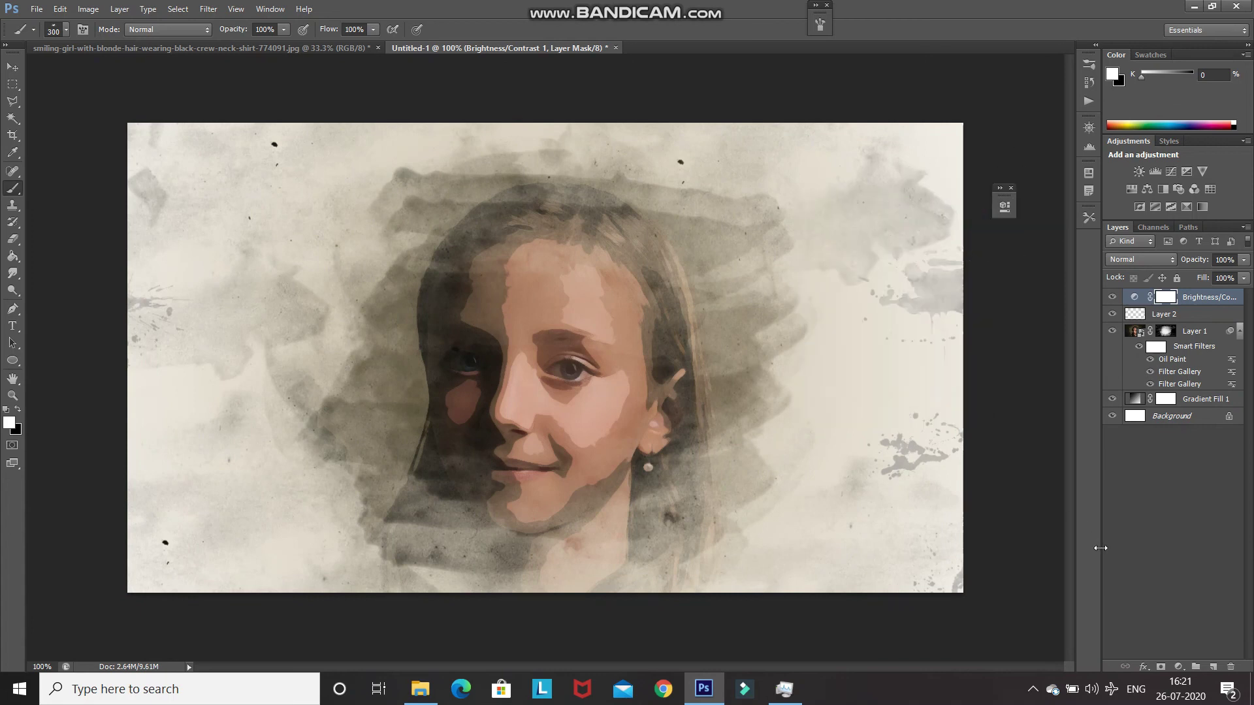
Add a Hue/Saturation adjustment layer on top with saturation 15.
{"action": "left_click", "coordinate": [1178, 666]}
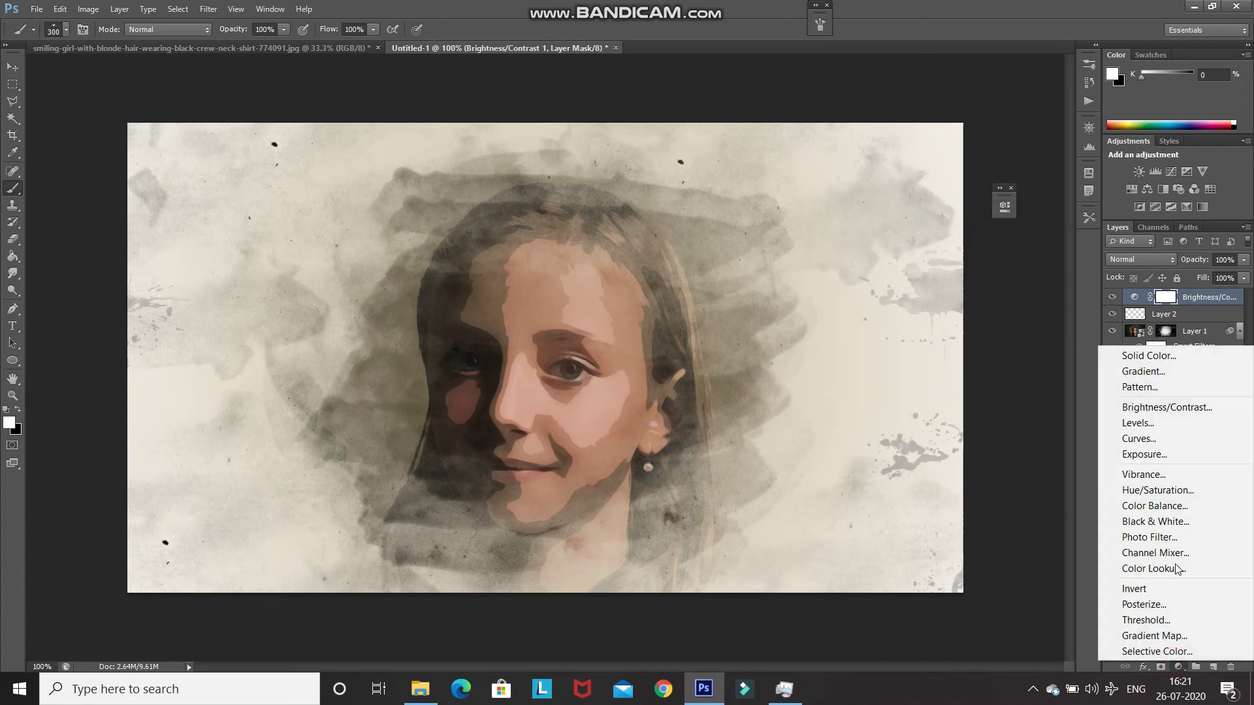
{"action": "left_click", "coordinate": [1152, 490]}
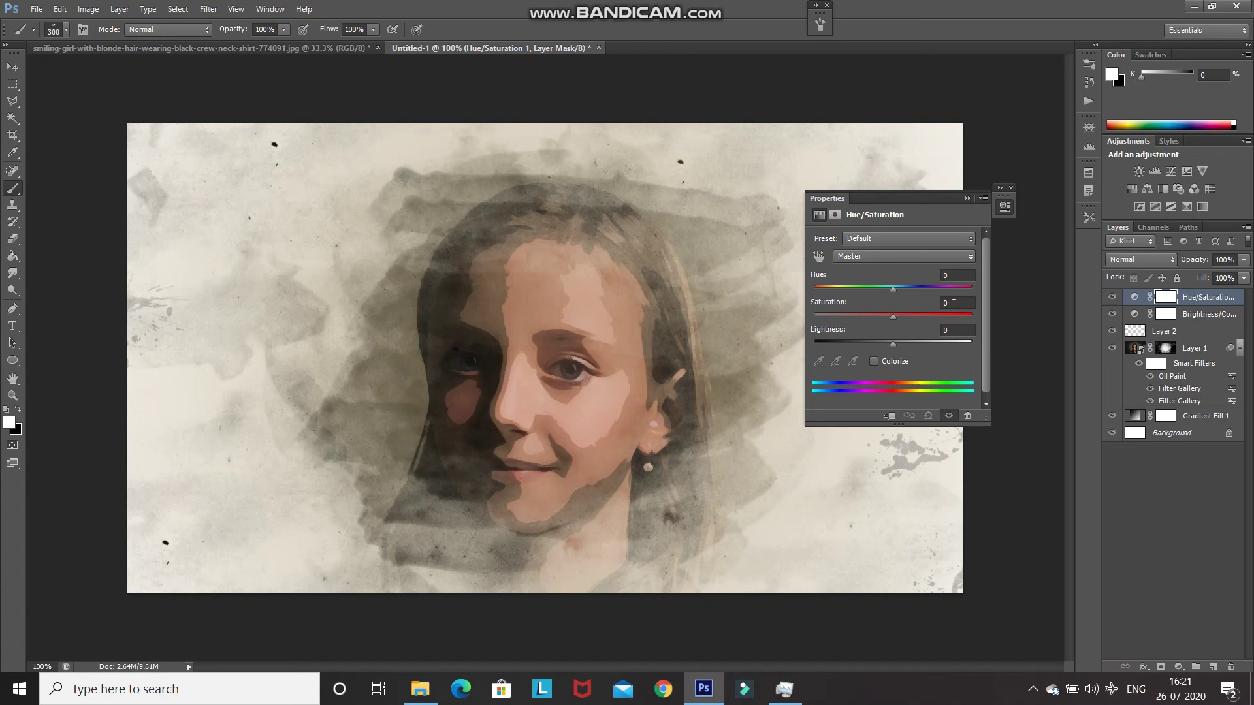
{"action": "left_click", "coordinate": [952, 303]}
{"action": "key", "text": "BackSpace"}
{"action": "type", "text": "15"}
{"action": "left_click", "coordinate": [967, 199]}
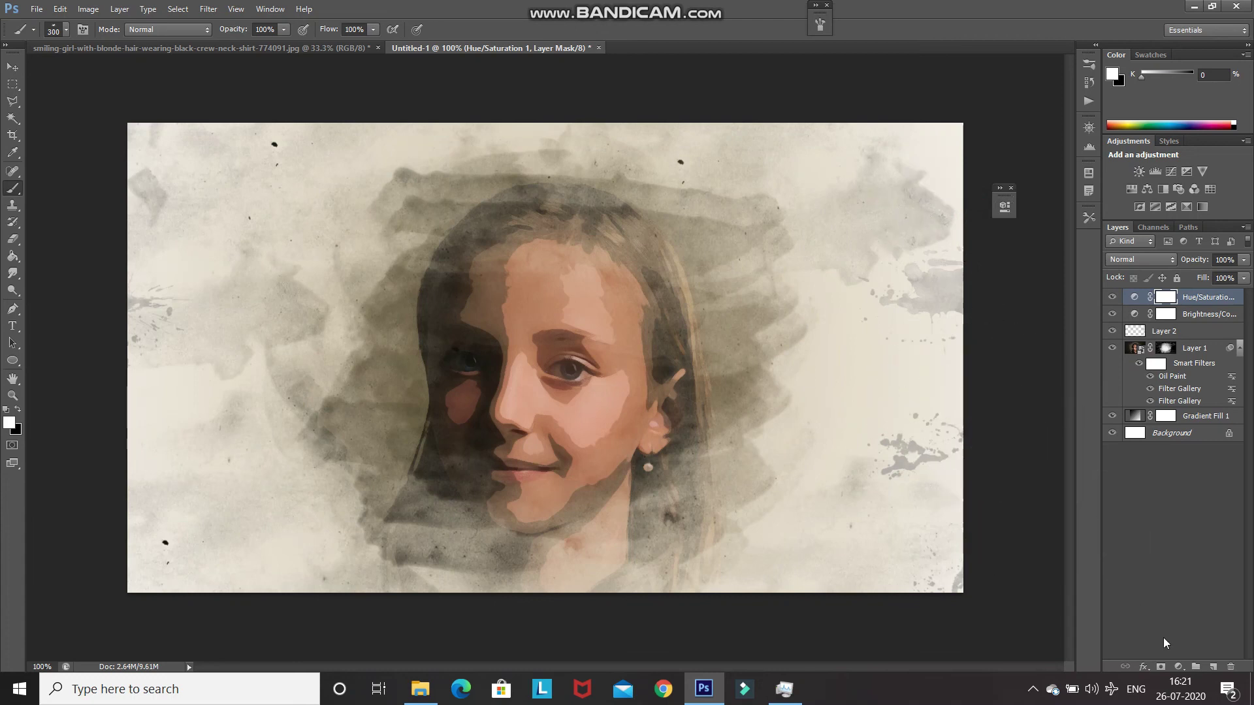
Add a Photo Filter adjustment layer using Warming Filter (85) at 25% density.
{"action": "left_click", "coordinate": [1179, 666]}
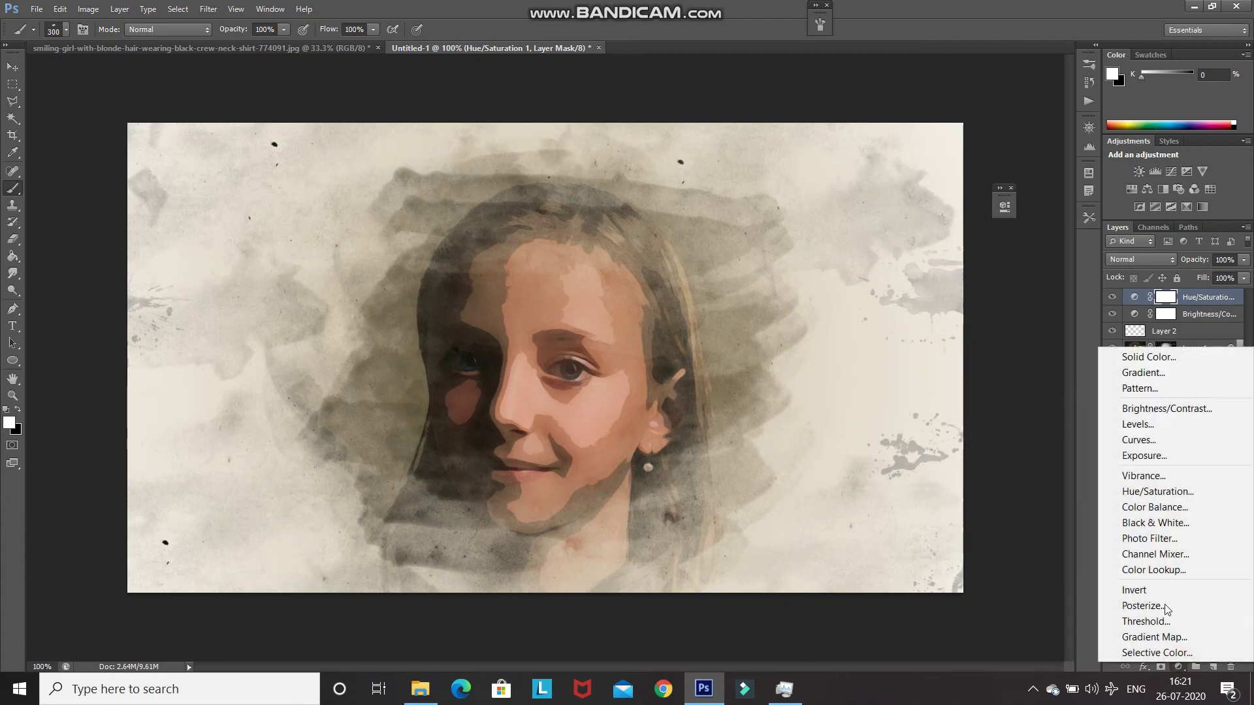
{"action": "left_click", "coordinate": [1149, 538]}
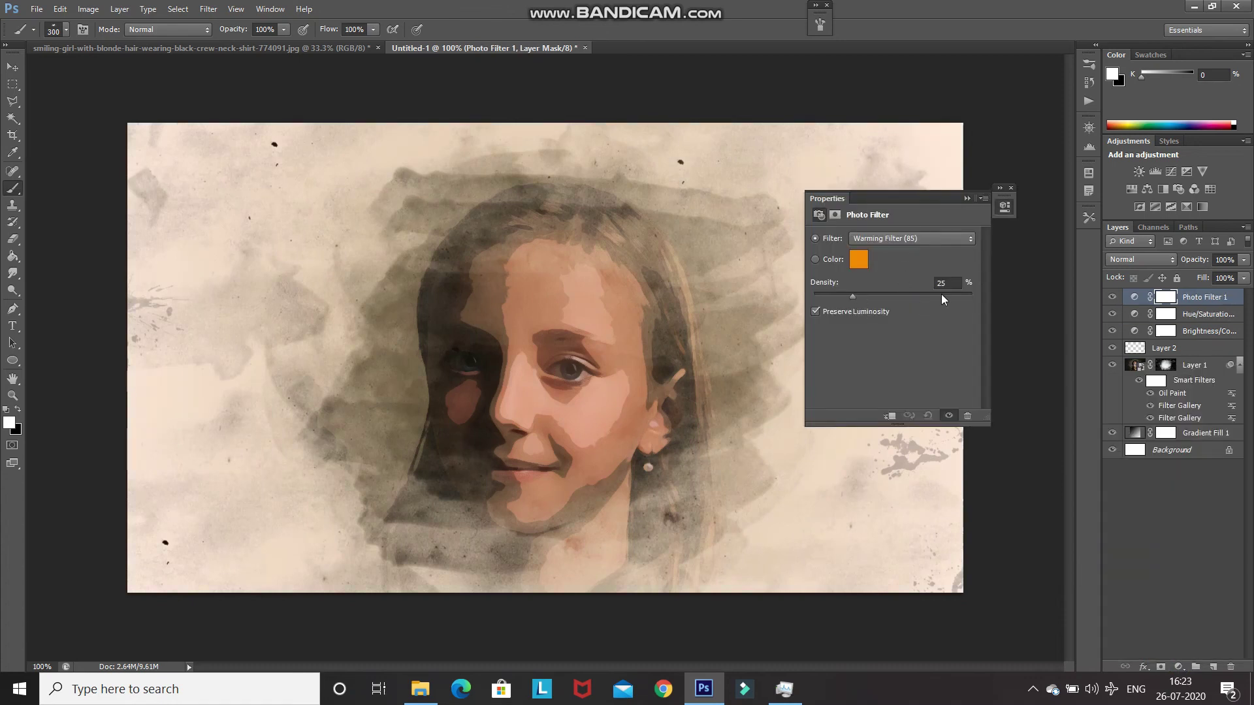
{"action": "left_click", "coordinate": [967, 198]}
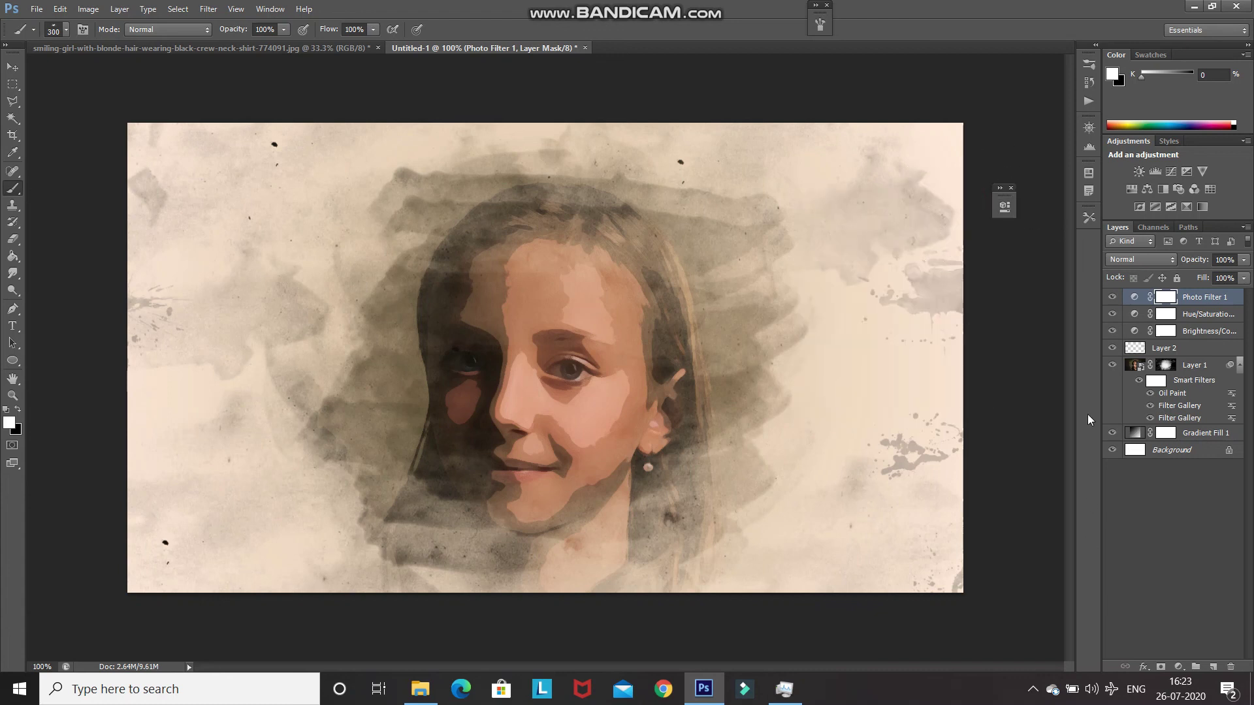
Set the Photo Filter layer's blend mode to Soft Light and its opacity to 10%.
{"action": "left_click", "coordinate": [1124, 259]}
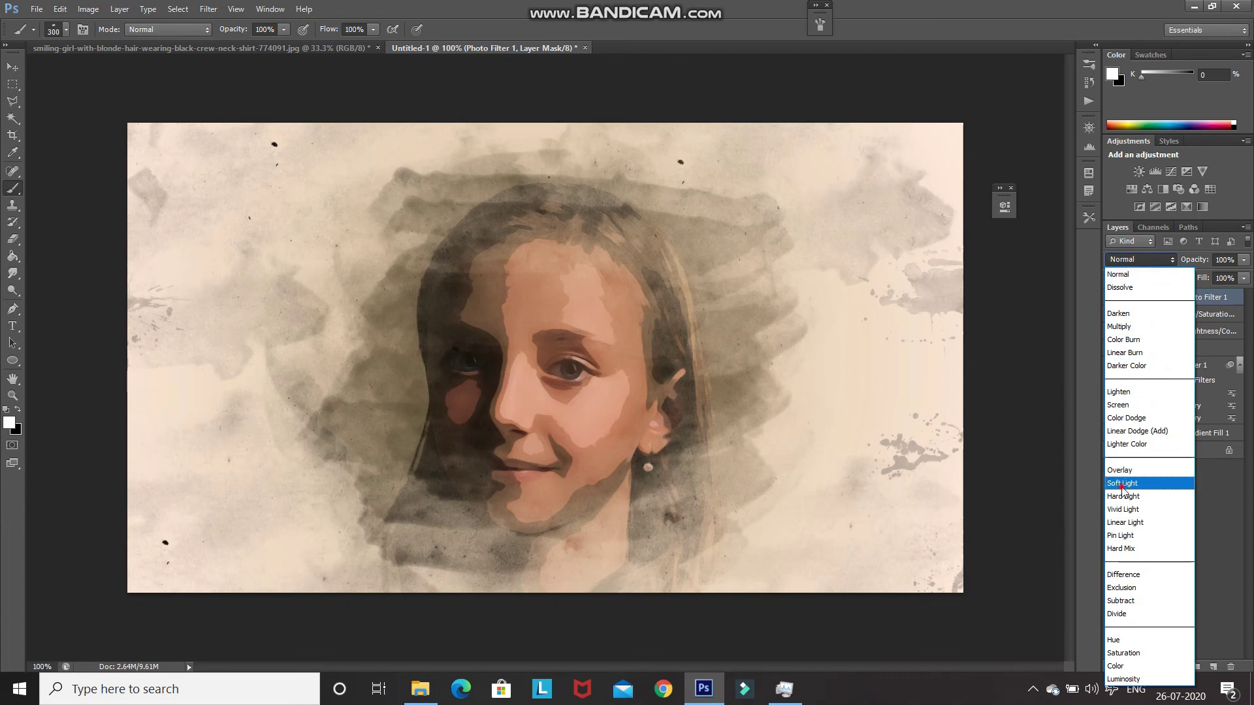
{"action": "left_click", "coordinate": [1122, 484]}
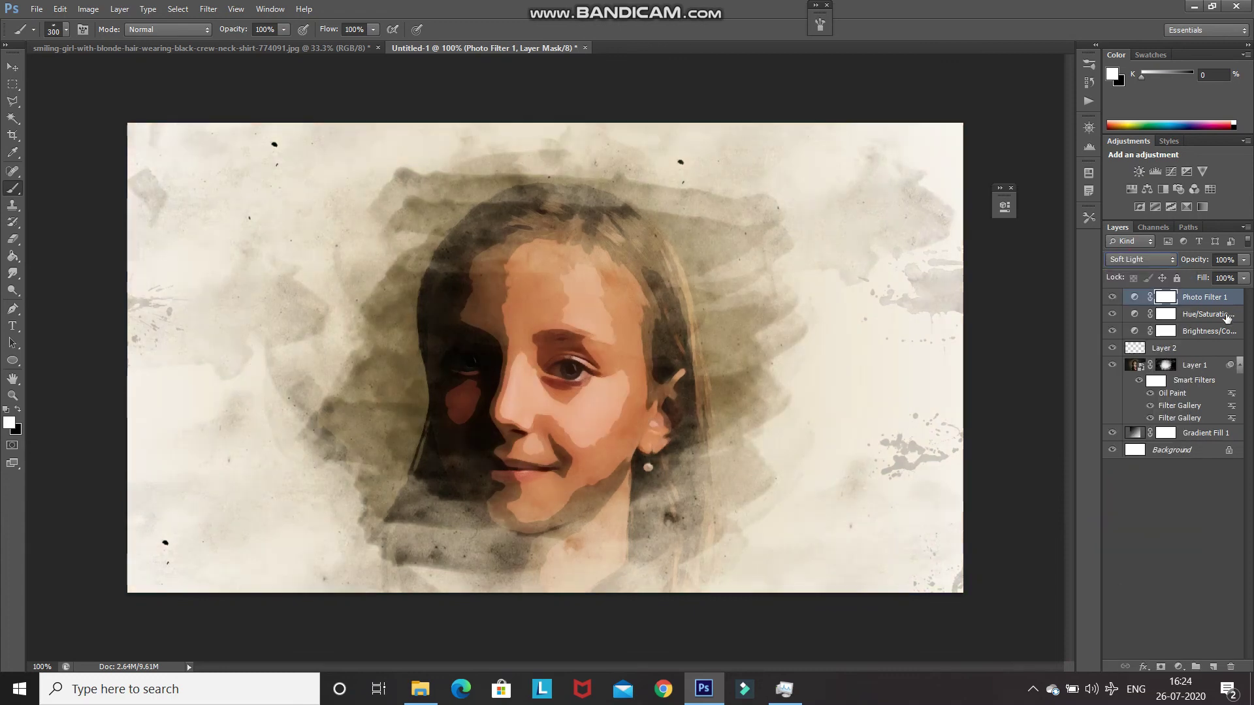
{"action": "left_click", "coordinate": [1224, 259]}
{"action": "type", "text": "10"}
{"action": "key", "text": "Return"}
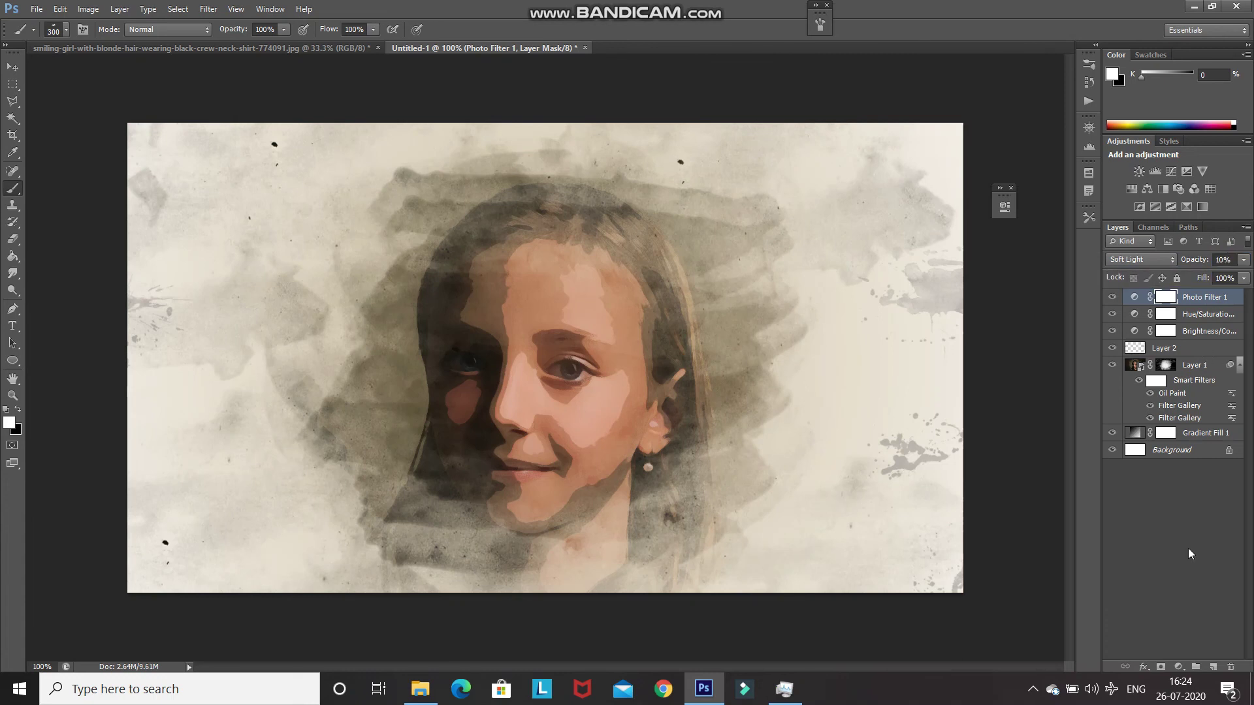